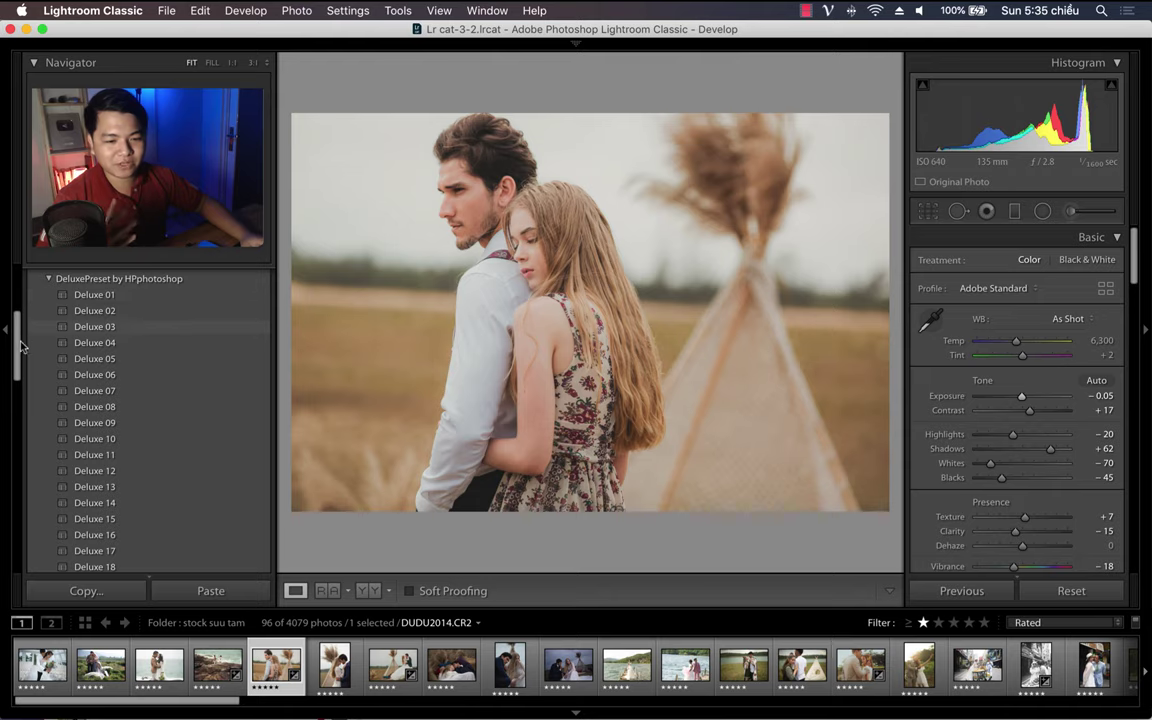
pyautogui.scroll(-3, 18, 360)
pyautogui.scroll(2, 18, 358)
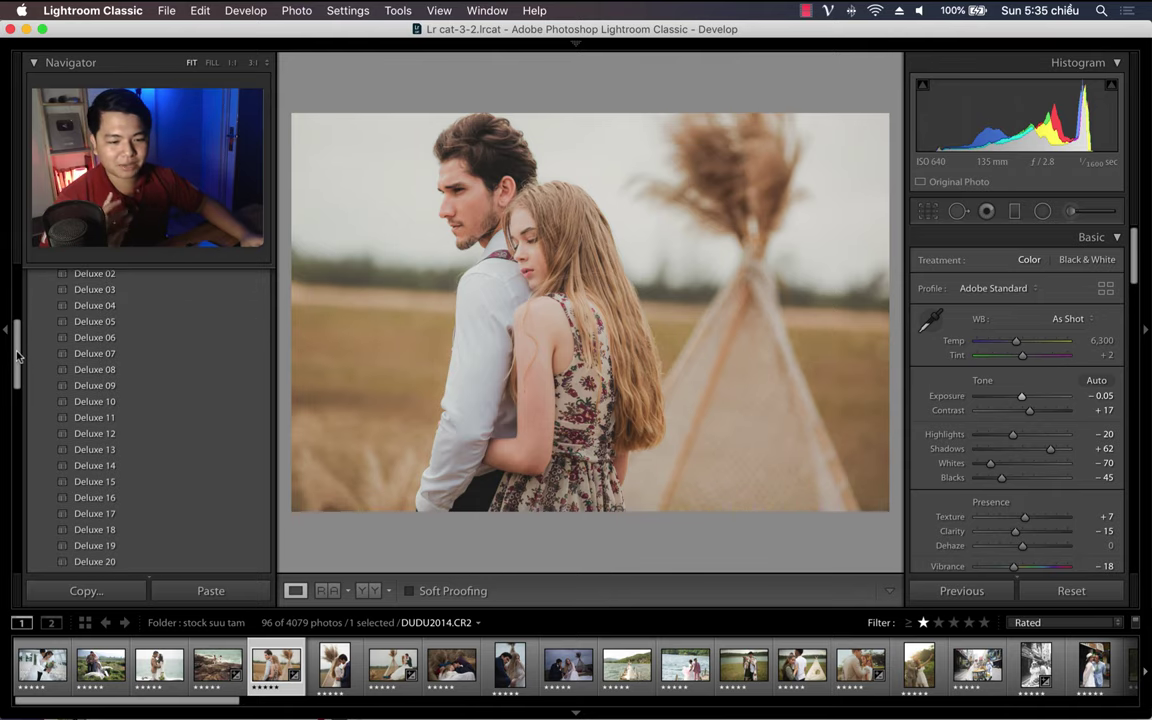
pyautogui.moveTo(18, 352); pyautogui.dragTo(18, 345)
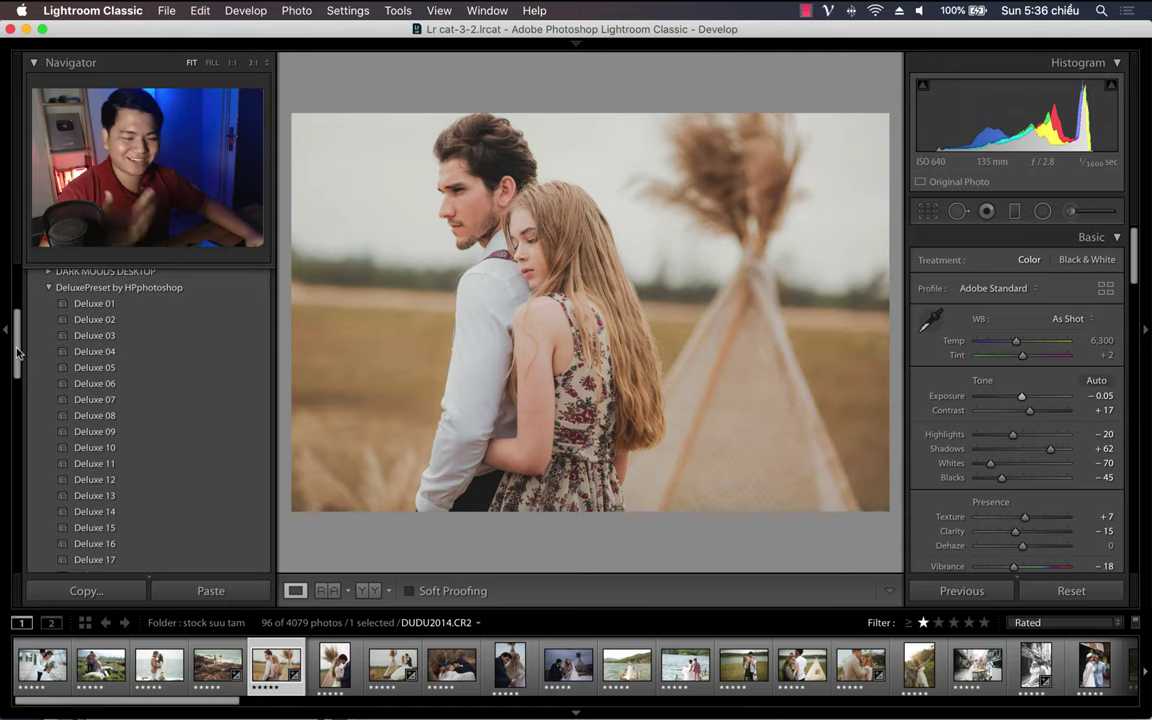
# Apply Deluxe 01 to the teepee photo and set its exposure to -0.20.
pyautogui.click(111, 305)
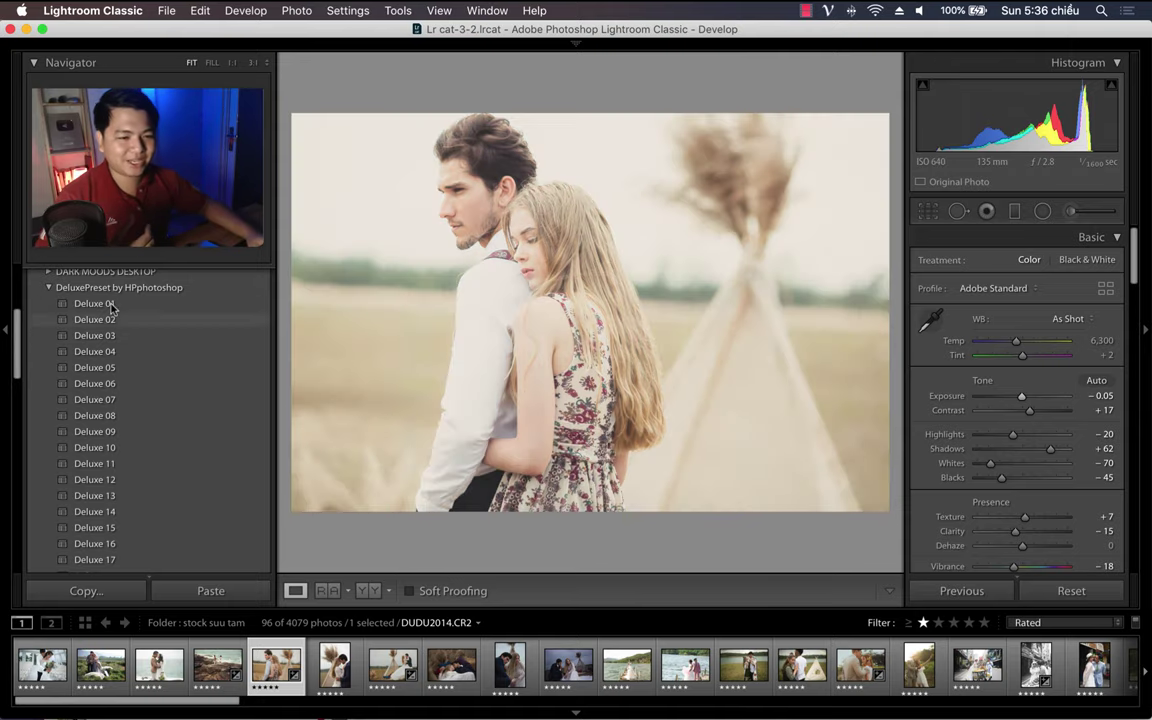
pyautogui.click(111, 305)
pyautogui.moveTo(1023, 397); pyautogui.dragTo(1023, 400)
pyautogui.scroll(-3, 449, 665)
pyautogui.scroll(-3, 449, 665)
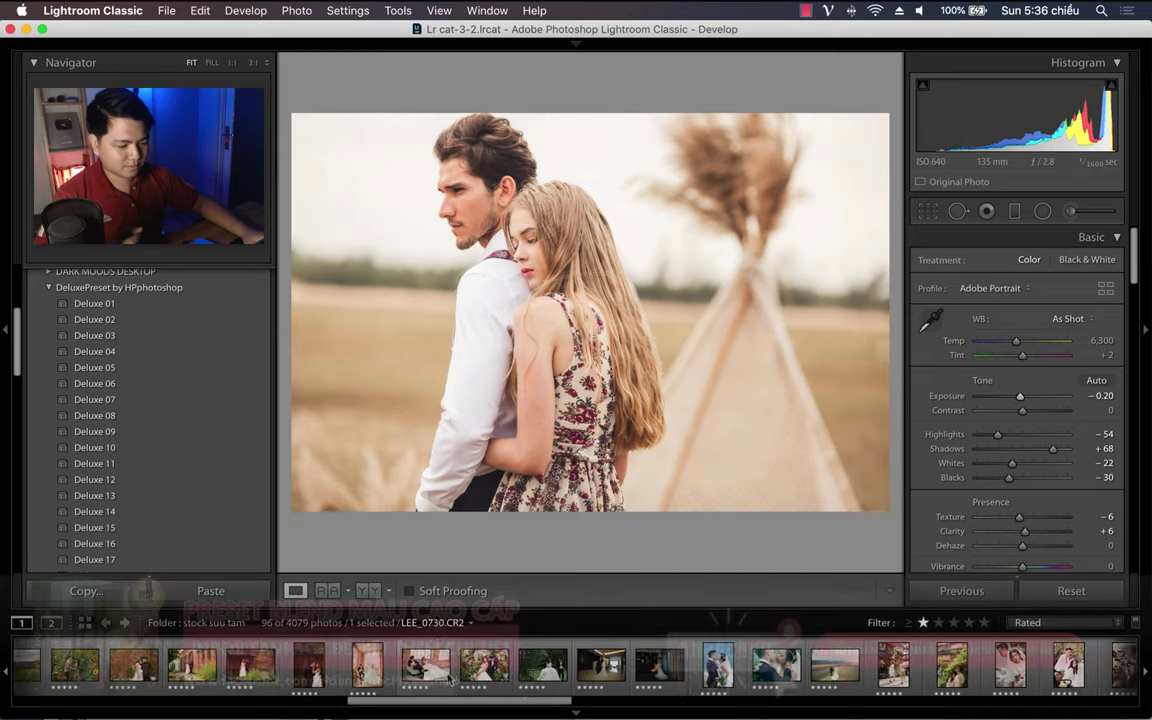
# Give the misty lake photo Deluxe 01, then grade the veil photo with Deluxe presets at exposure -0.65.
pyautogui.click(440, 668)
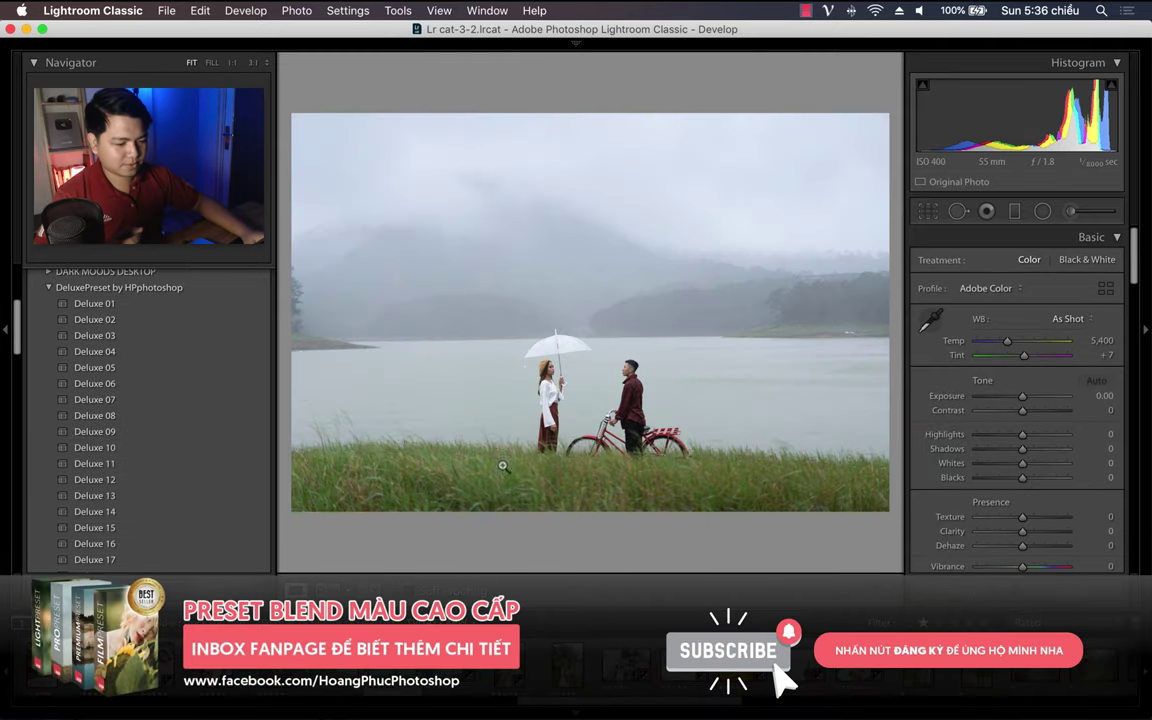
pyautogui.click(118, 304)
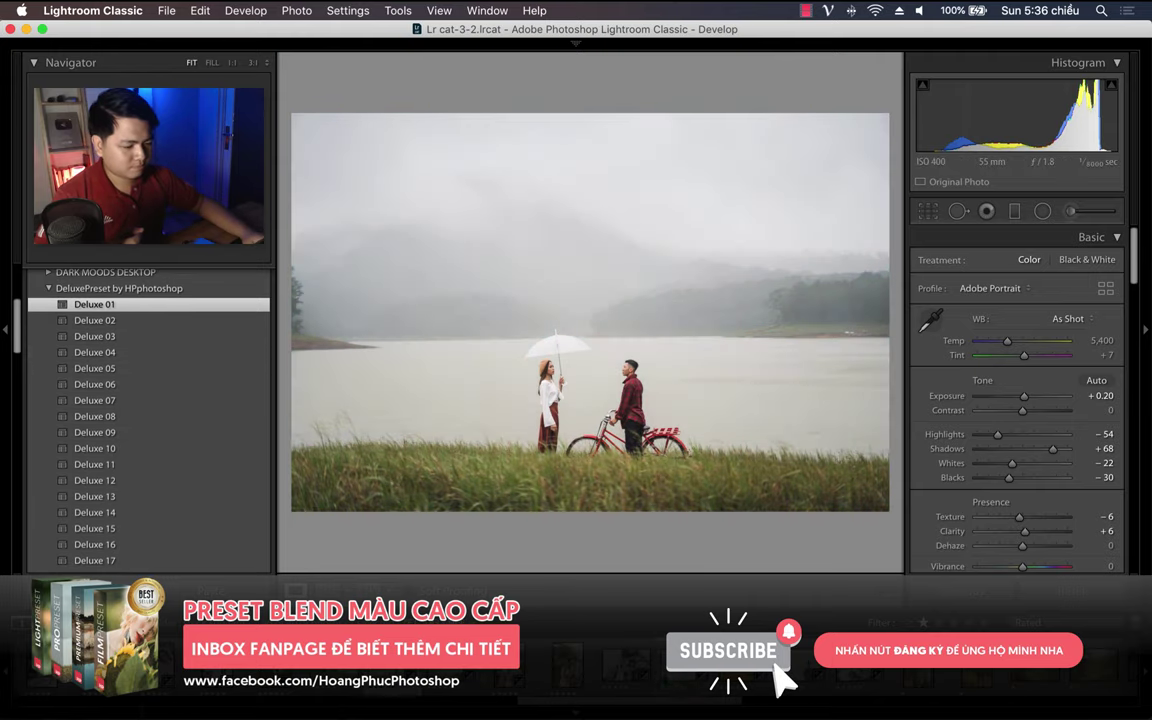
pyautogui.press('Right')
pyautogui.click(133, 303)
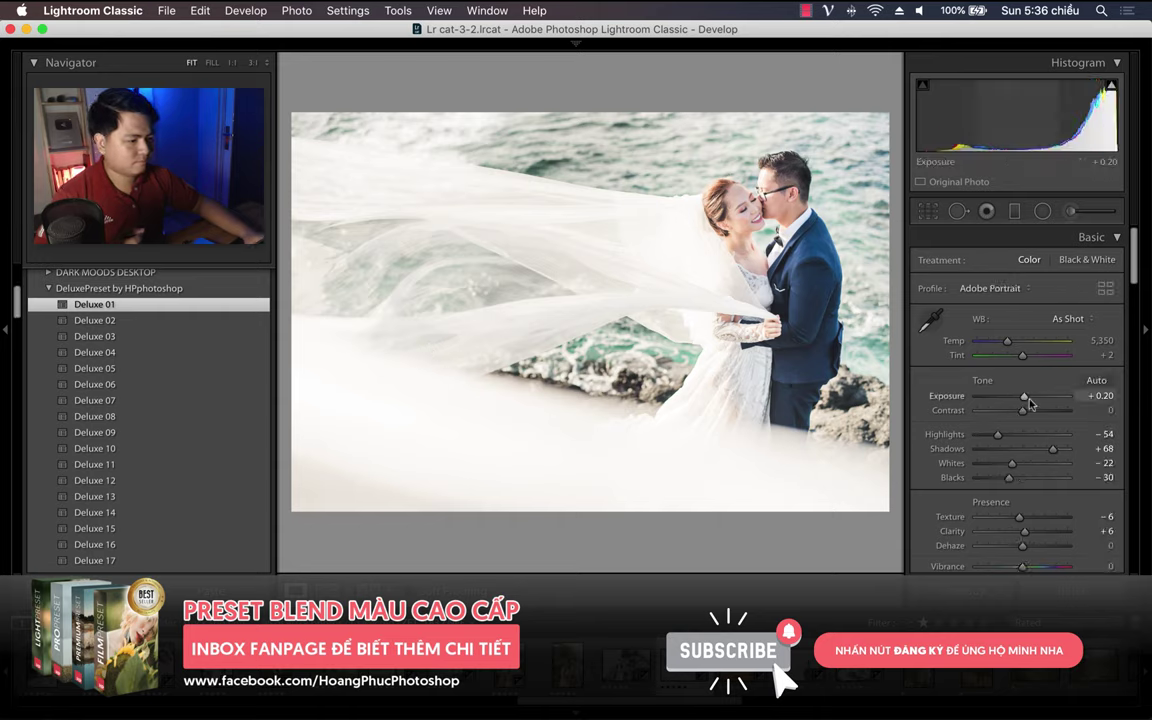
pyautogui.moveTo(1028, 398); pyautogui.dragTo(1019, 398)
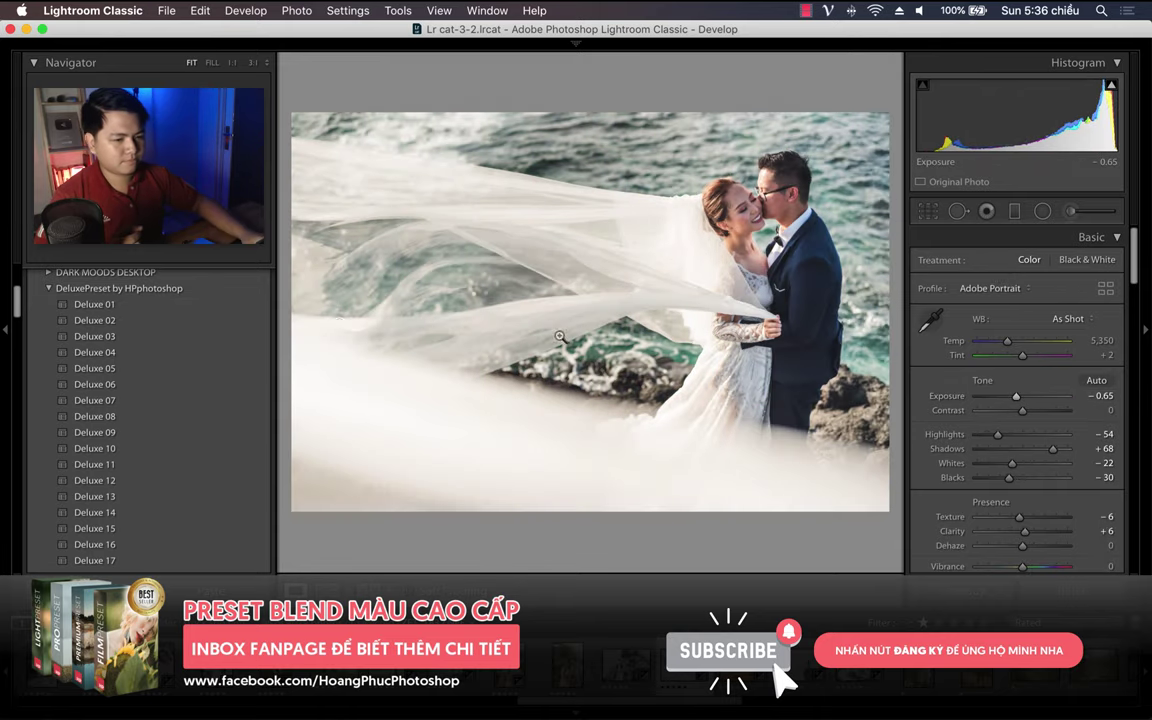
pyautogui.click(95, 320)
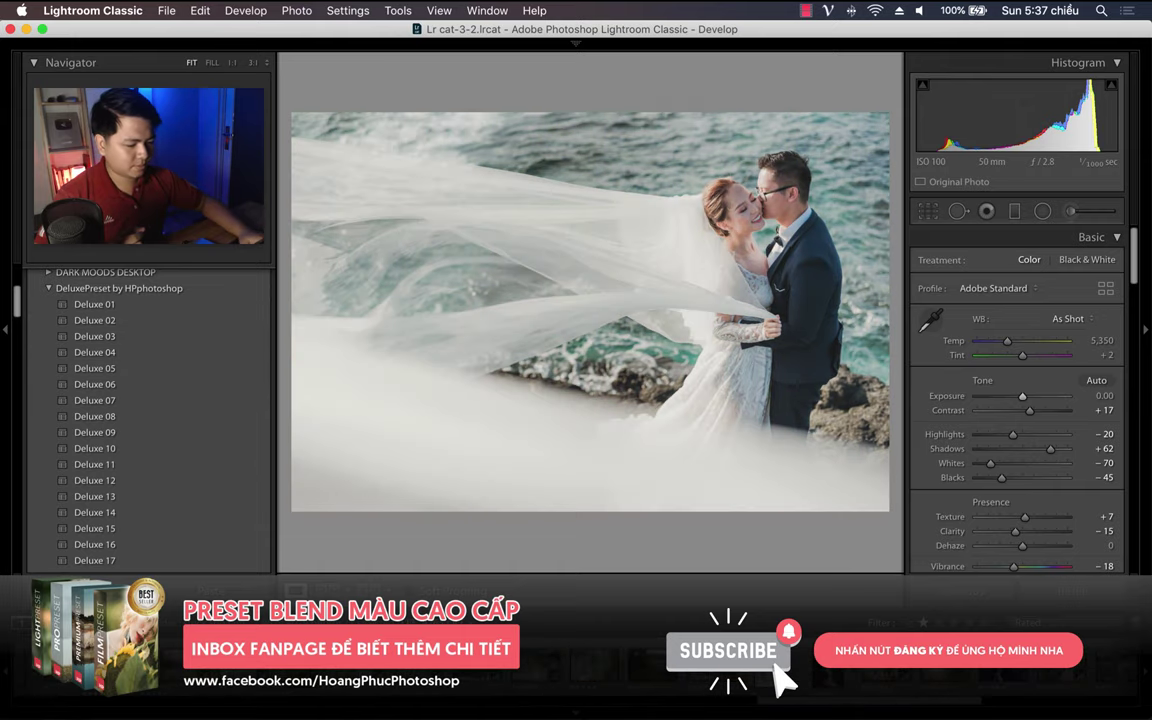
pyautogui.press('Right')
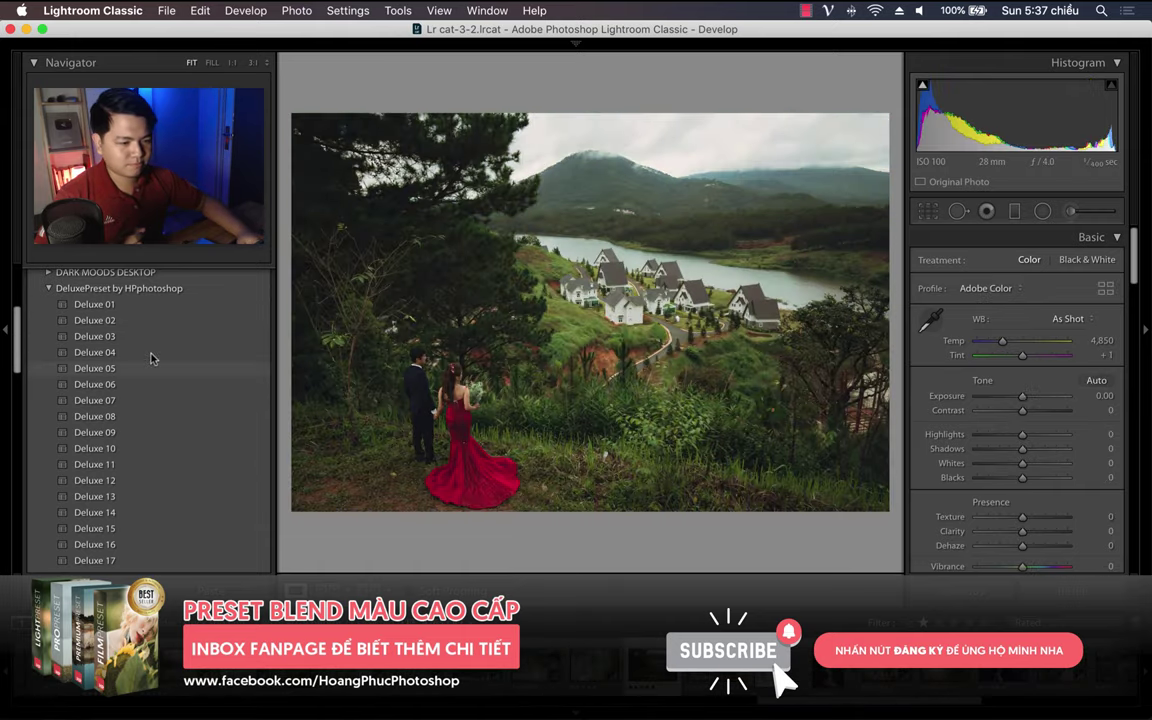
# Grade the red-dress landscape with Deluxe 05 and brighten the couple with a radial filter.
pyautogui.click(130, 337)
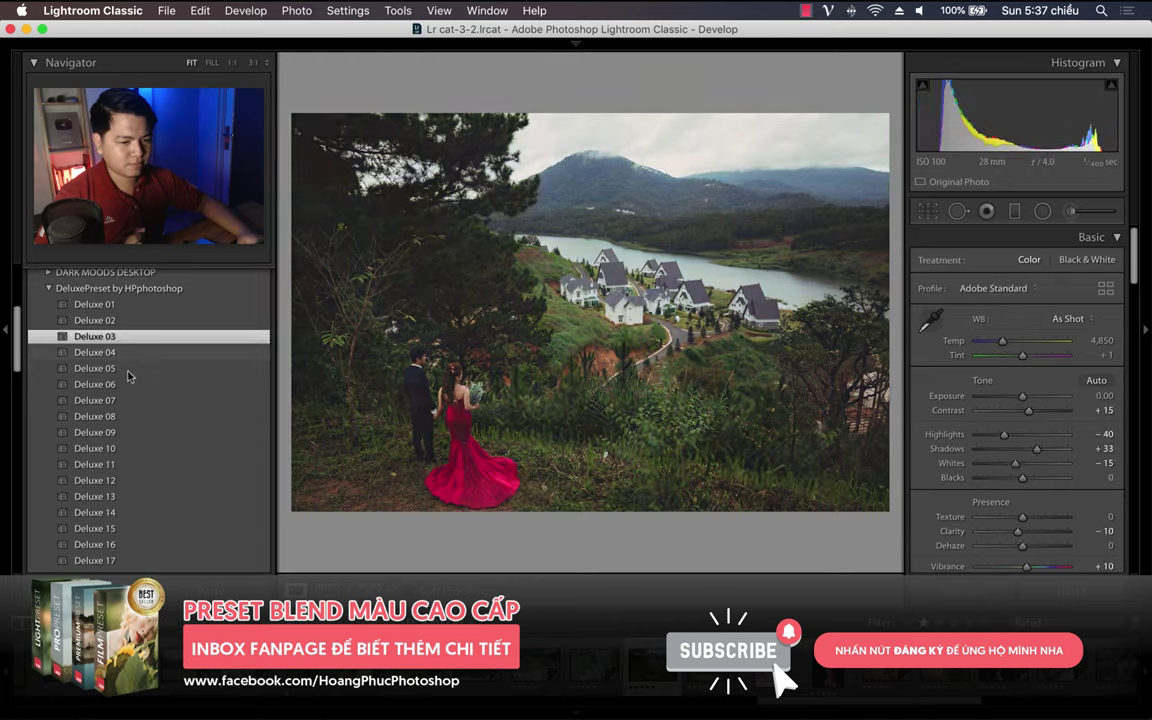
pyautogui.click(128, 370)
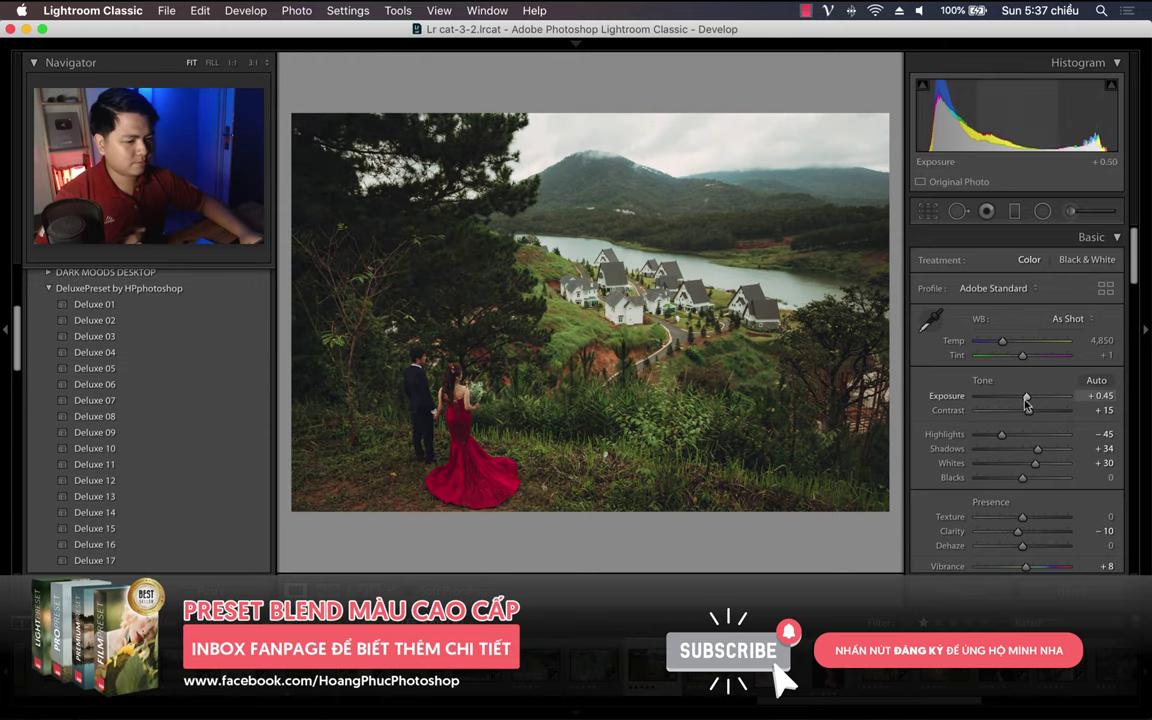
pyautogui.click(1042, 211)
pyautogui.moveTo(438, 405); pyautogui.dragTo(622, 569)
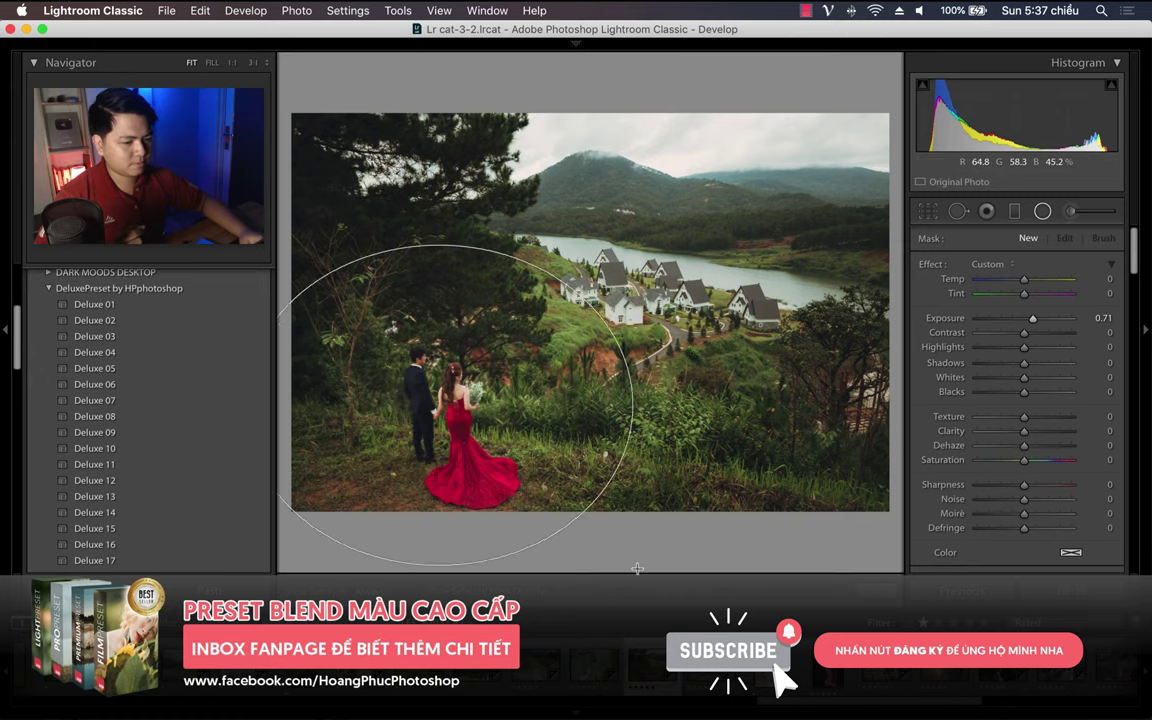
pyautogui.moveTo(1023, 362); pyautogui.dragTo(1047, 366)
pyautogui.hotkey('shift', 'm')
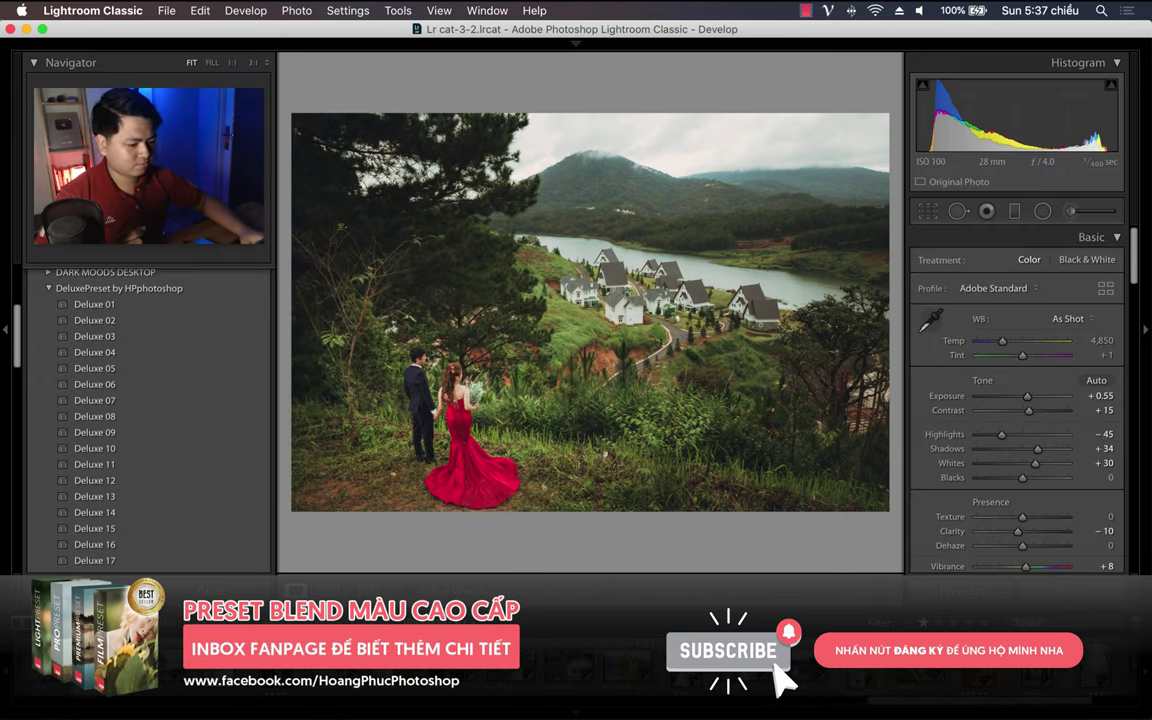
# Apply Deluxe 06 to the hat-wearing couple portrait with exposure +0.40, comparing against the original.
pyautogui.press('Right')
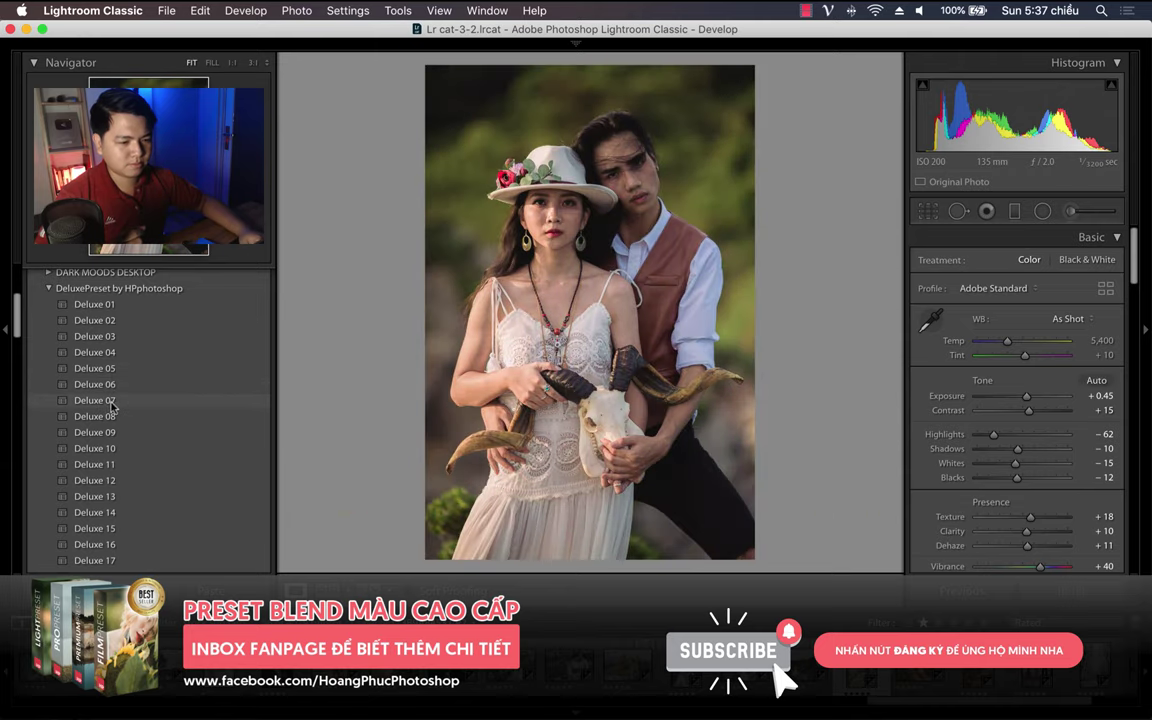
pyautogui.click(100, 384)
pyautogui.moveTo(1021, 398); pyautogui.dragTo(1025, 396)
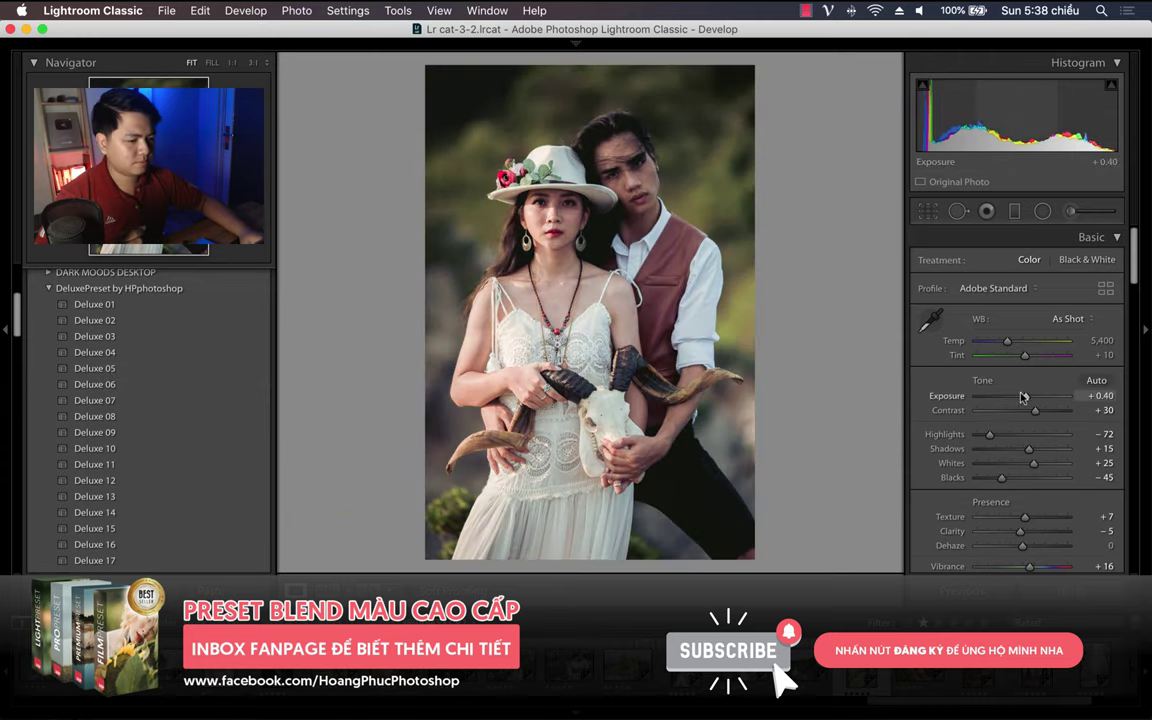
pyautogui.press('\\')
pyautogui.press('\\')
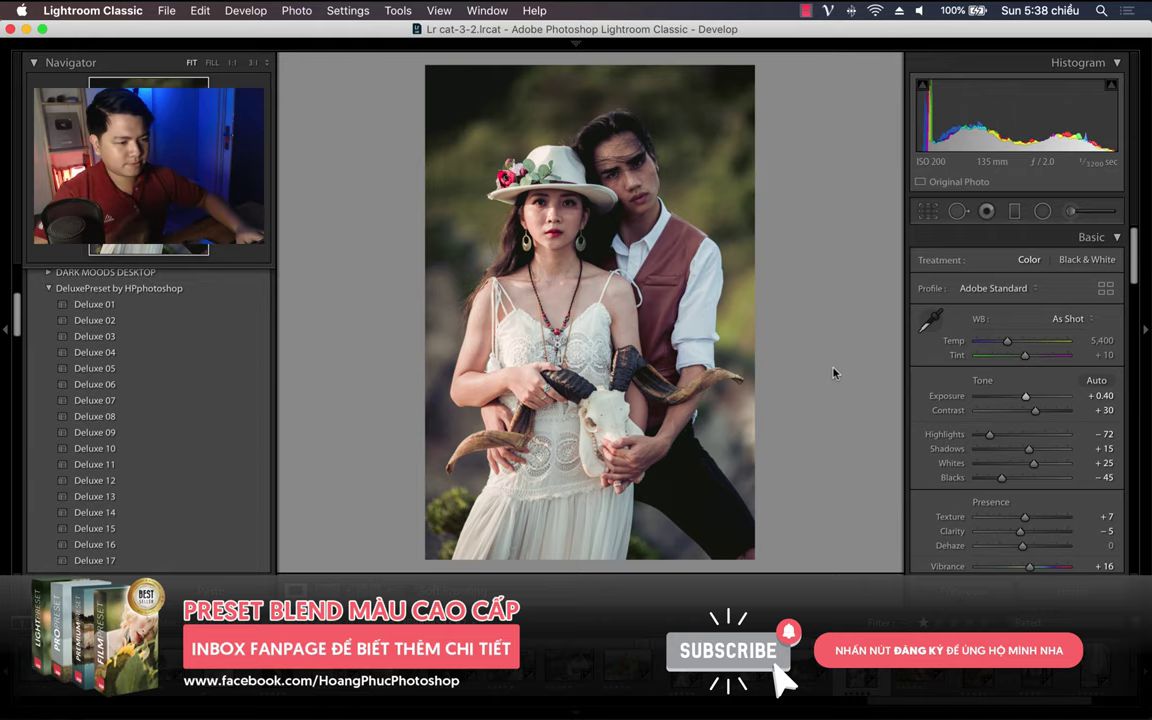
# Try Deluxe 07 with shadows +46 and blacks -2, then settle on Deluxe 08.
pyautogui.click(156, 402)
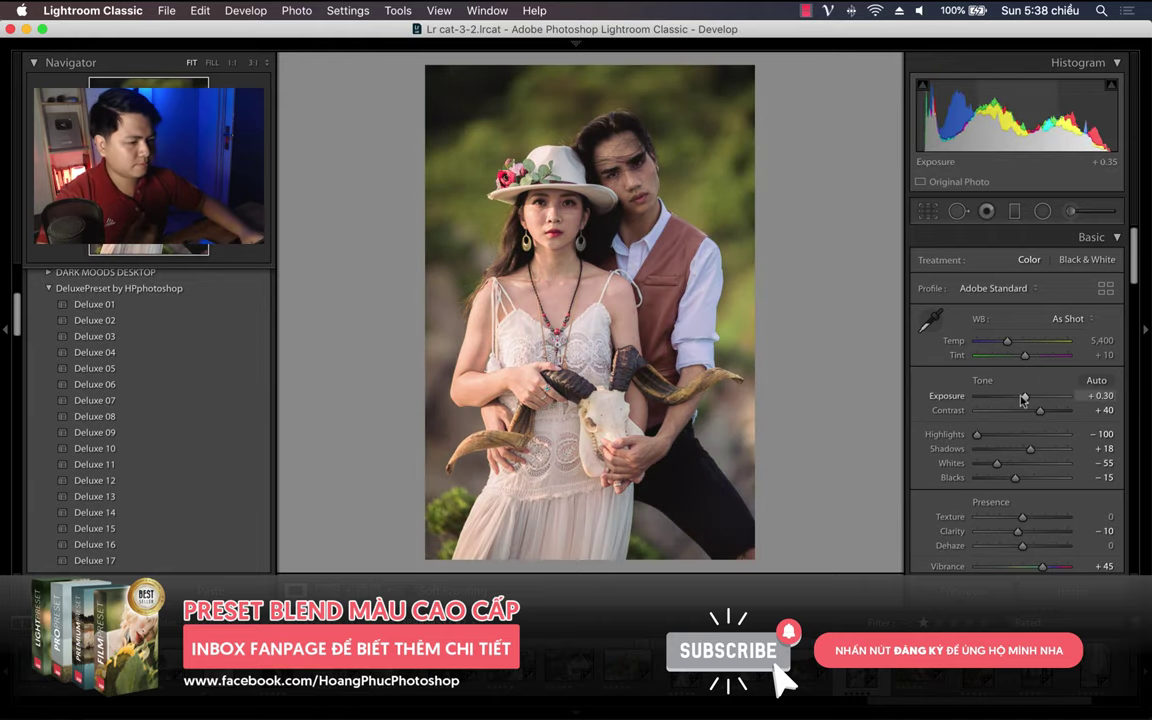
pyautogui.moveTo(1044, 452); pyautogui.dragTo(1042, 452)
pyautogui.moveTo(1015, 477); pyautogui.dragTo(1022, 477)
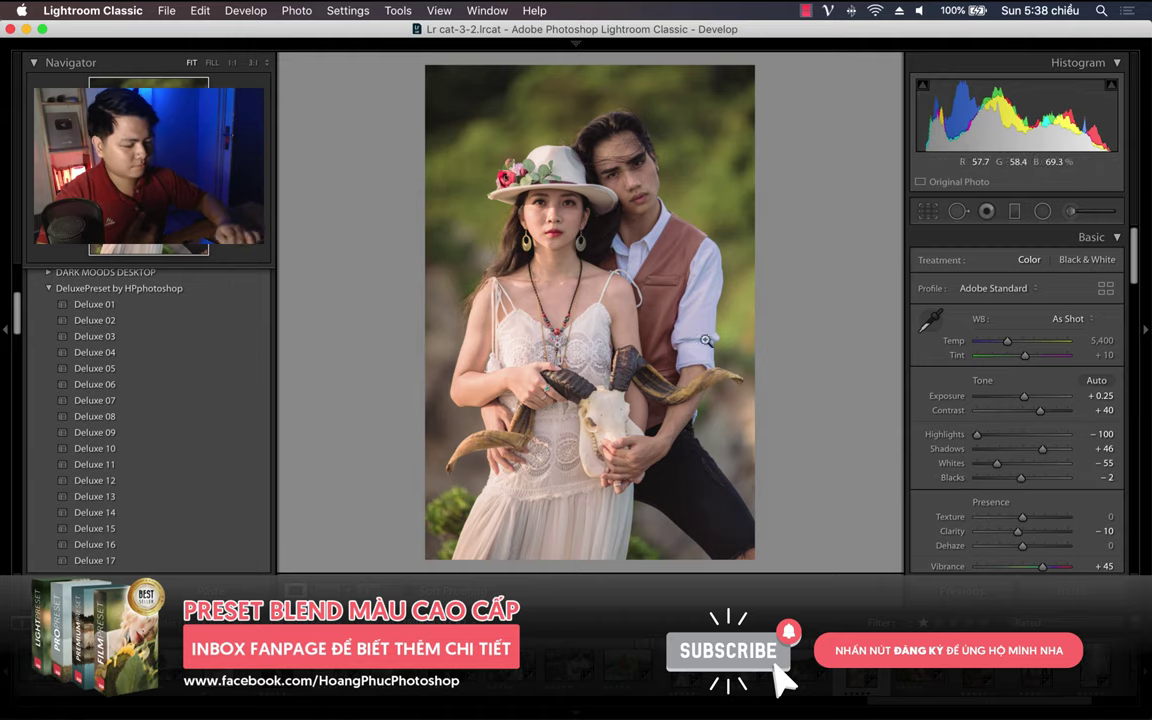
pyautogui.press('\\')
pyautogui.press('\\')
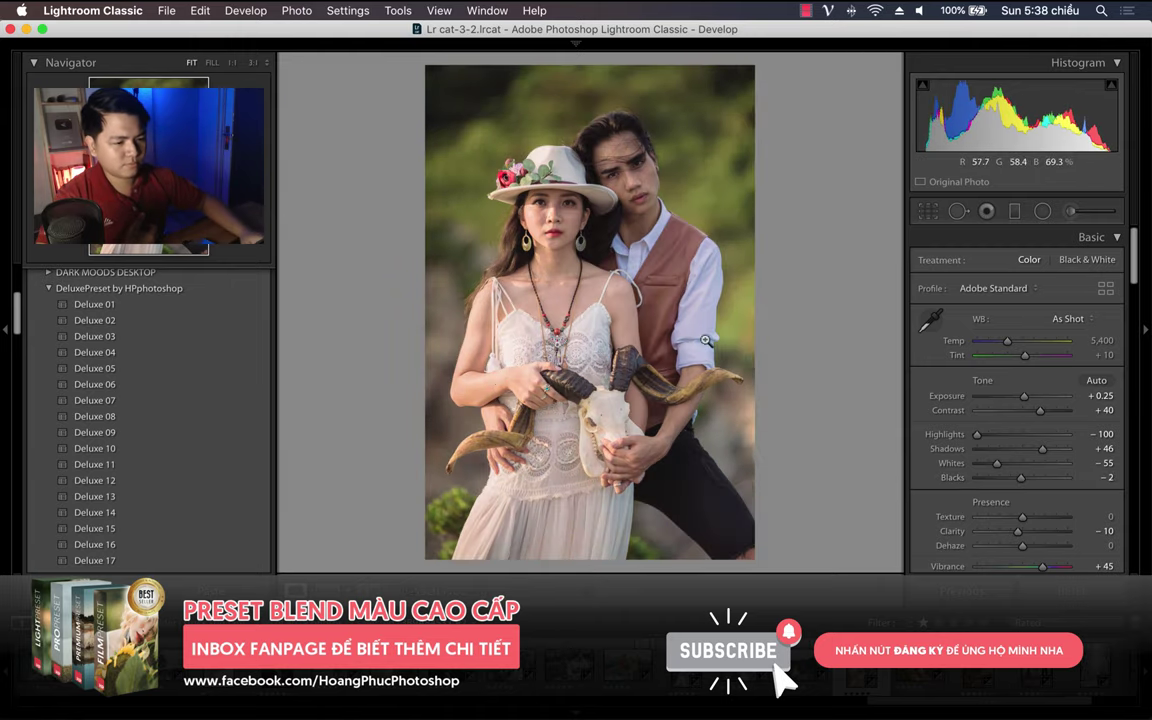
pyautogui.click(125, 417)
pyautogui.press('Right')
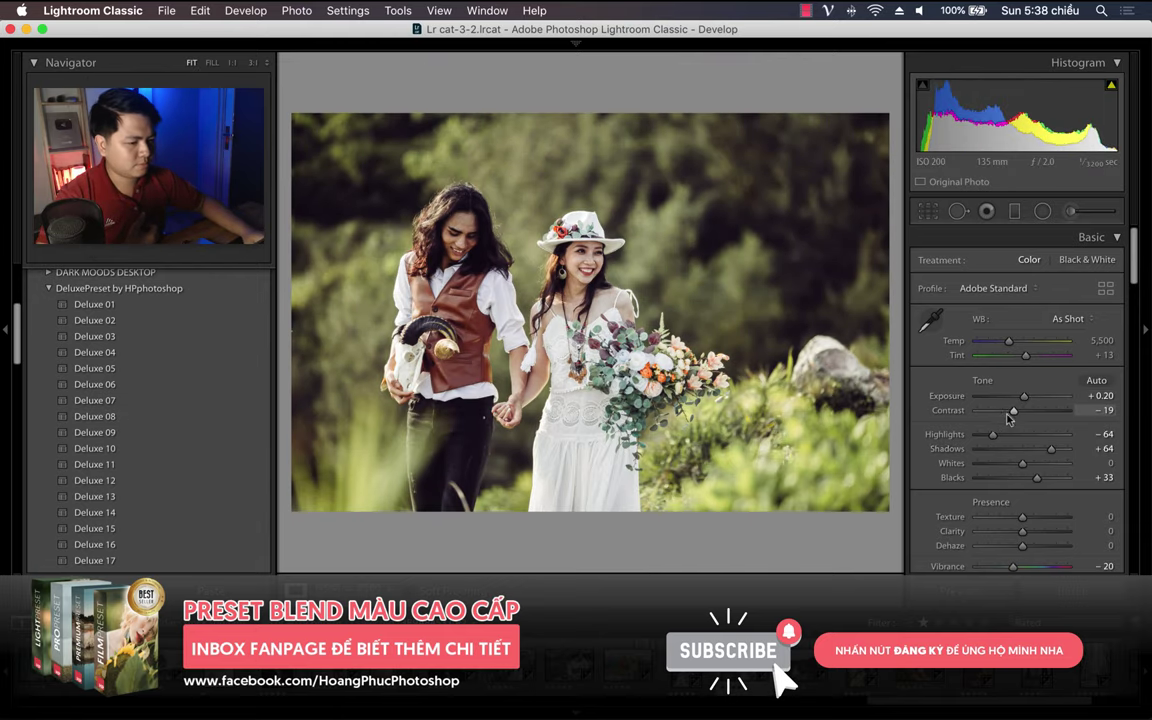
# Lower the walking couple's contrast to -43, then apply Deluxe 09 to the couple-with-flowers photo.
pyautogui.moveTo(1008, 418); pyautogui.dragTo(996, 418)
pyautogui.press('\\')
pyautogui.press('\\')
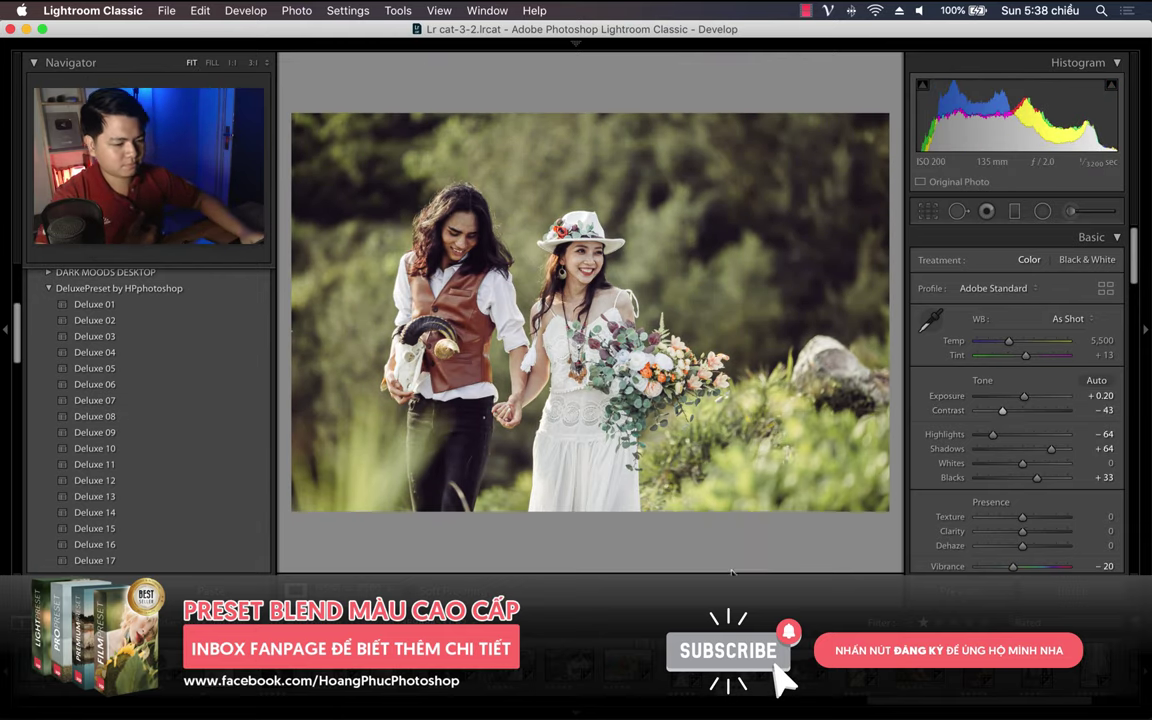
pyautogui.press('Right')
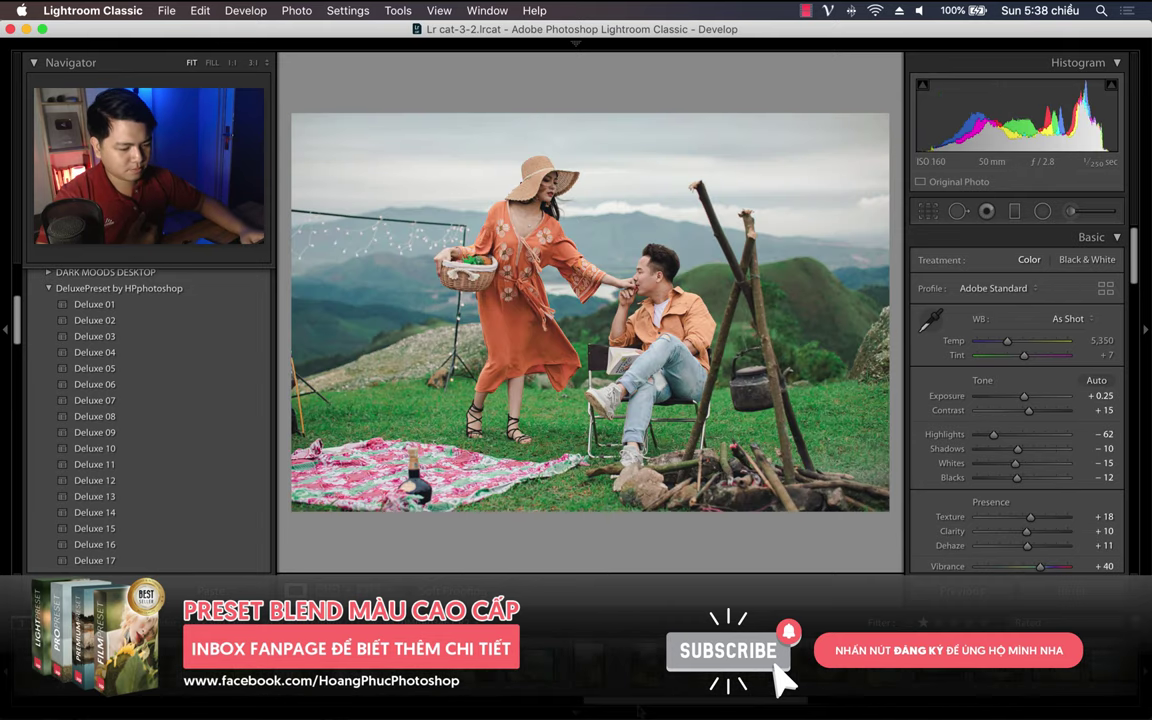
pyautogui.press('Right')
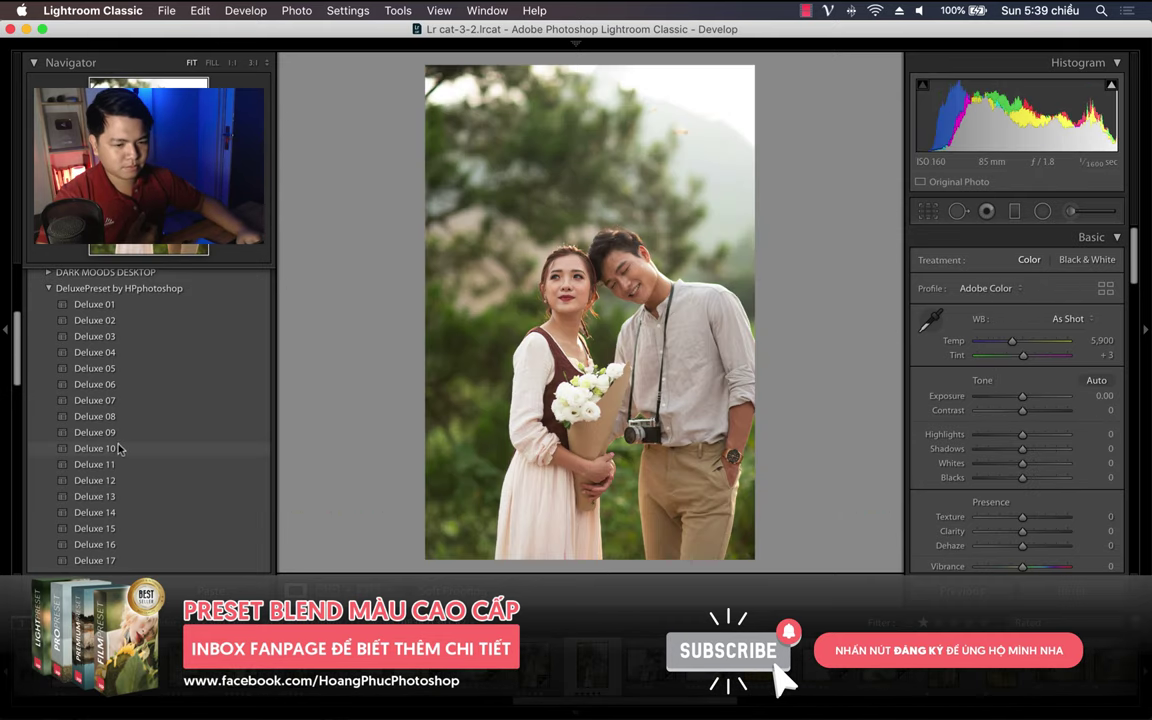
pyautogui.click(108, 432)
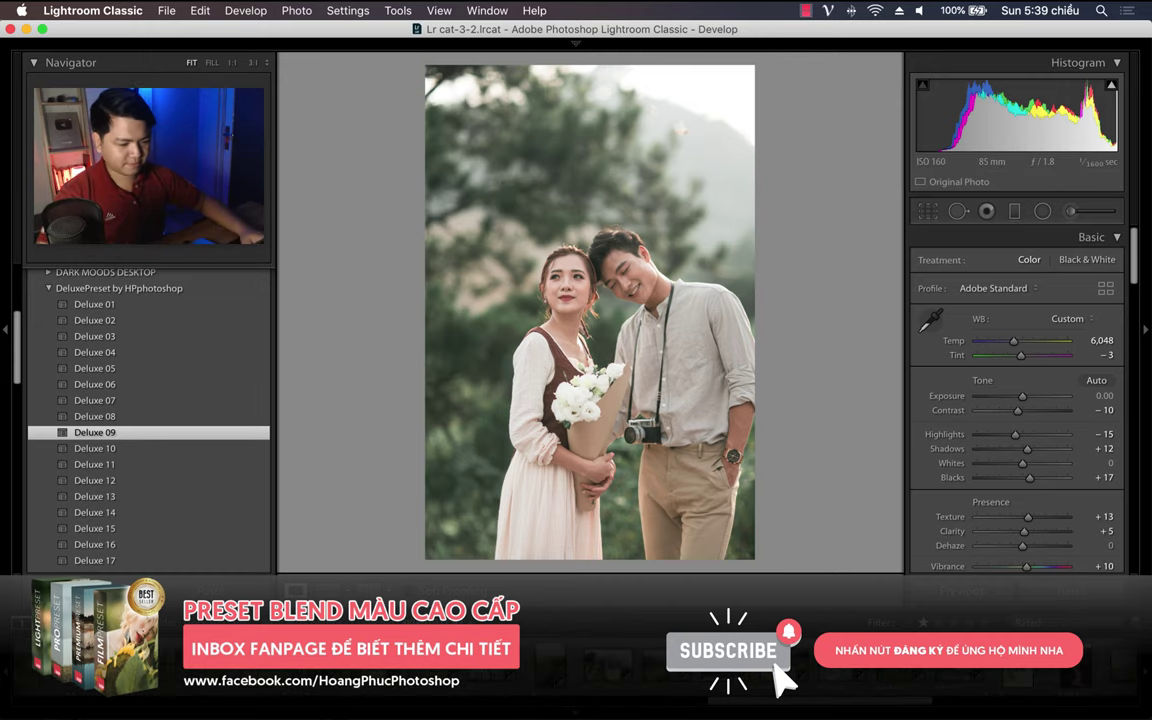
# Compare Deluxe 09 through 14 looks on the lakeside and woman-on-chair photos.
pyautogui.press('Right')
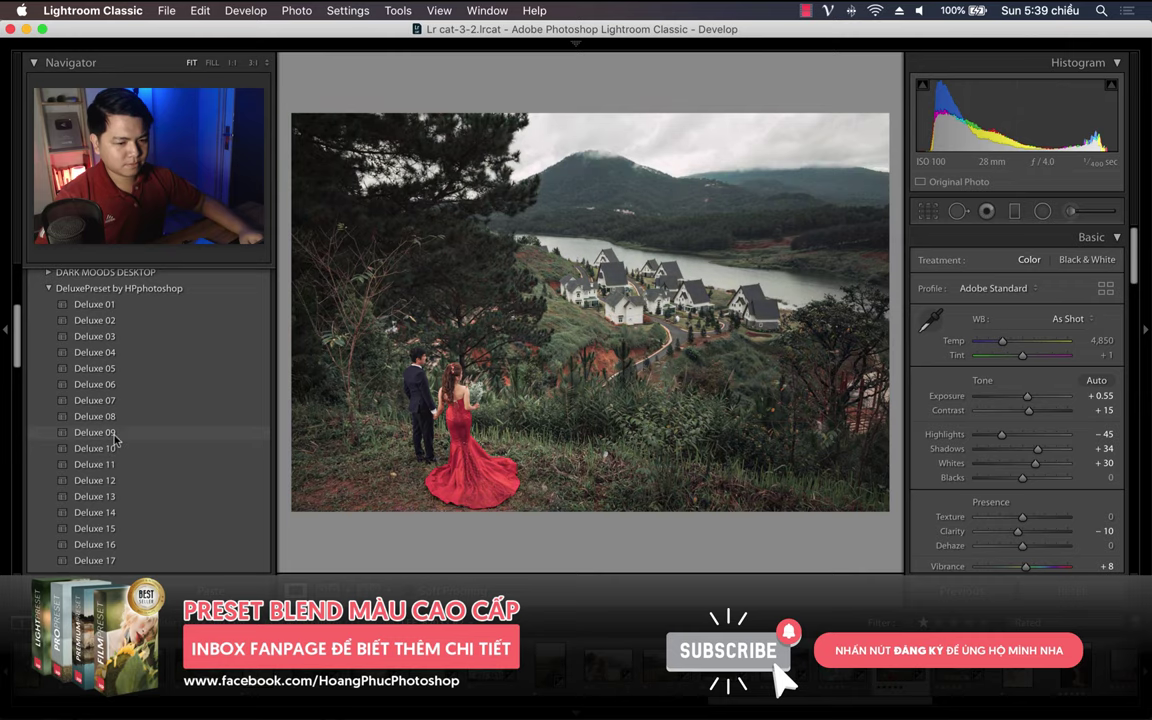
pyautogui.click(95, 432)
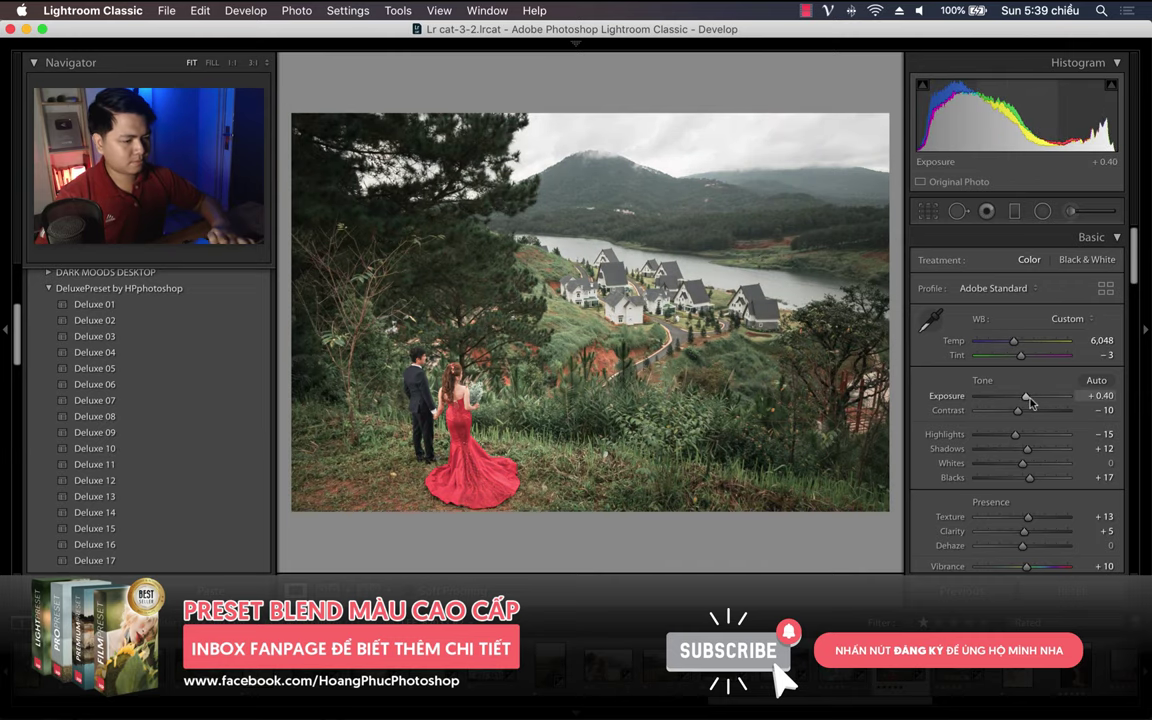
pyautogui.click(95, 480)
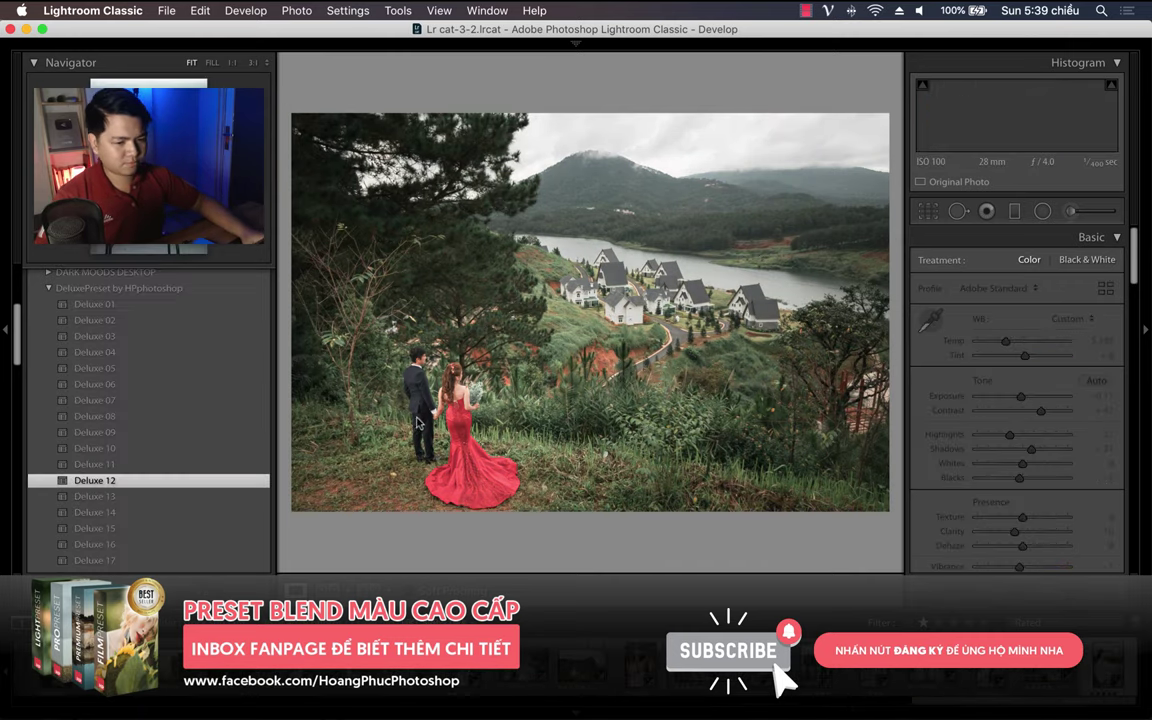
pyautogui.click(100, 464)
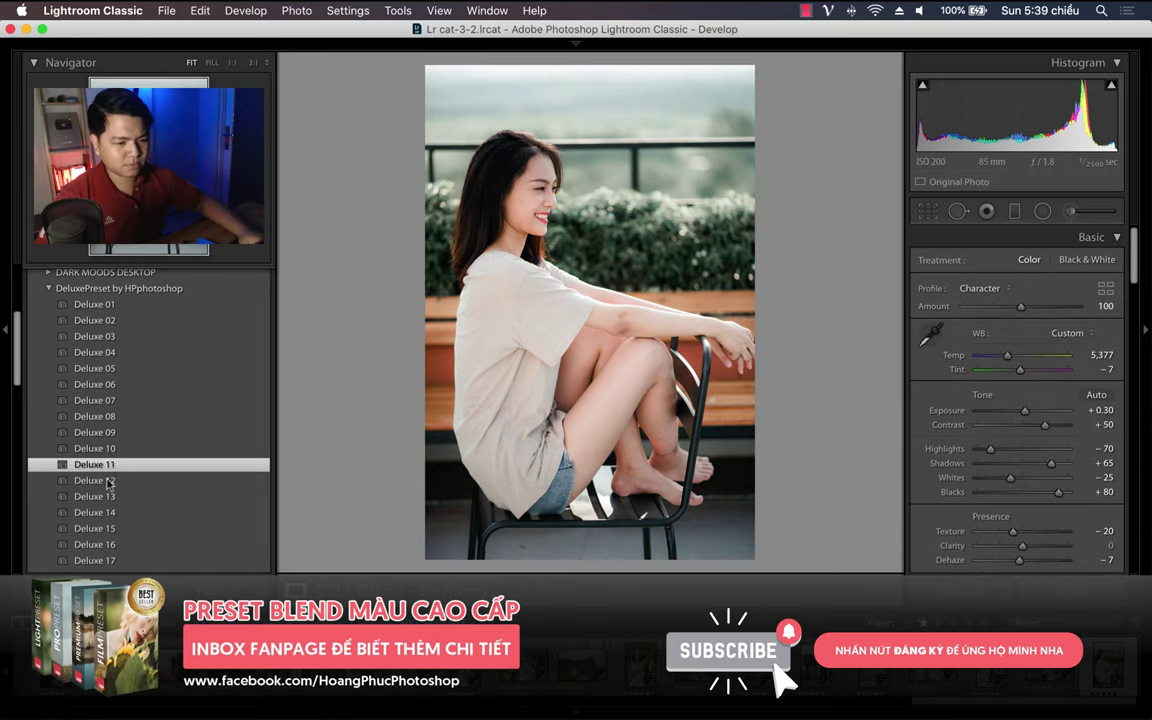
pyautogui.click(108, 481)
pyautogui.click(115, 449)
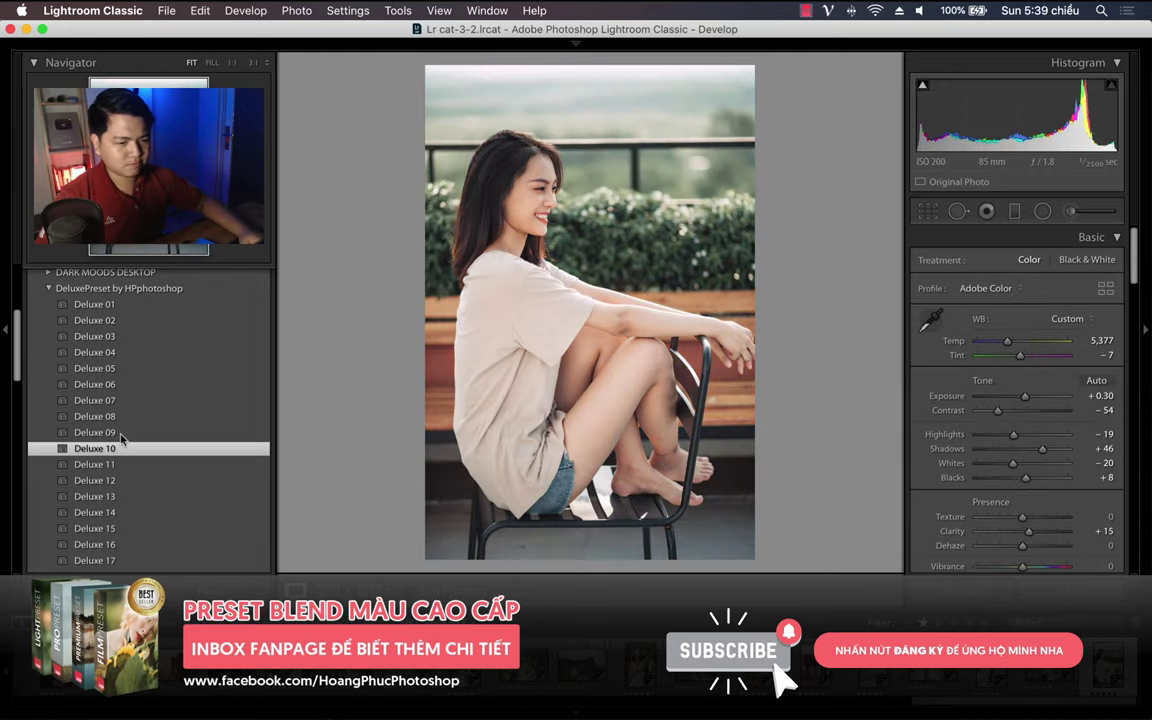
pyautogui.click(110, 465)
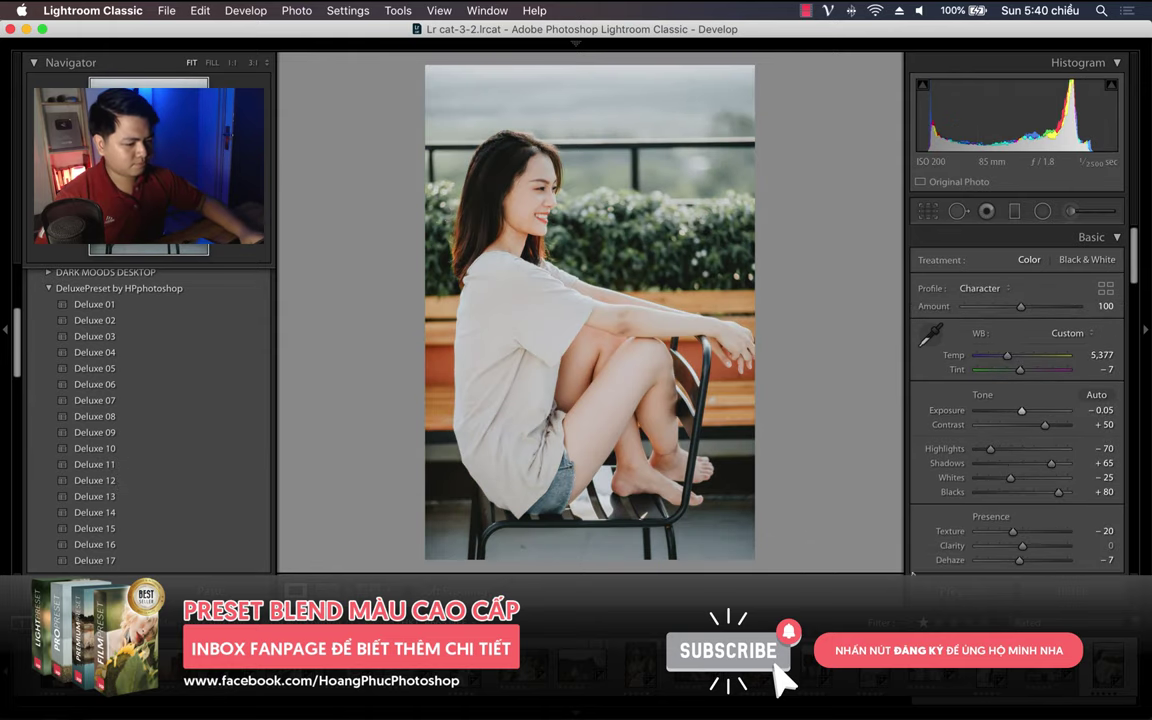
pyautogui.click(95, 512)
# Grade the couple-in-the-field photo with Deluxe 15 at exposure +1.30, after trying Deluxe 12 and 14.
pyautogui.click(120, 480)
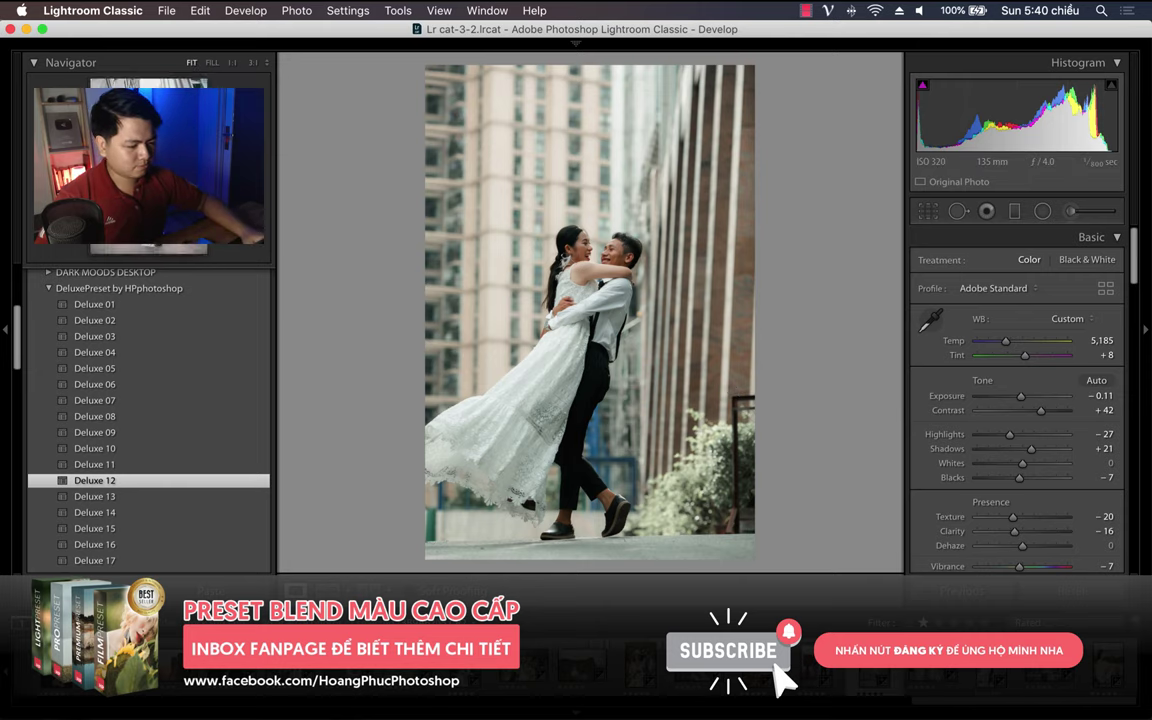
pyautogui.hotkey('ctrl', 'z')
pyautogui.hotkey('ctrl', 'z')
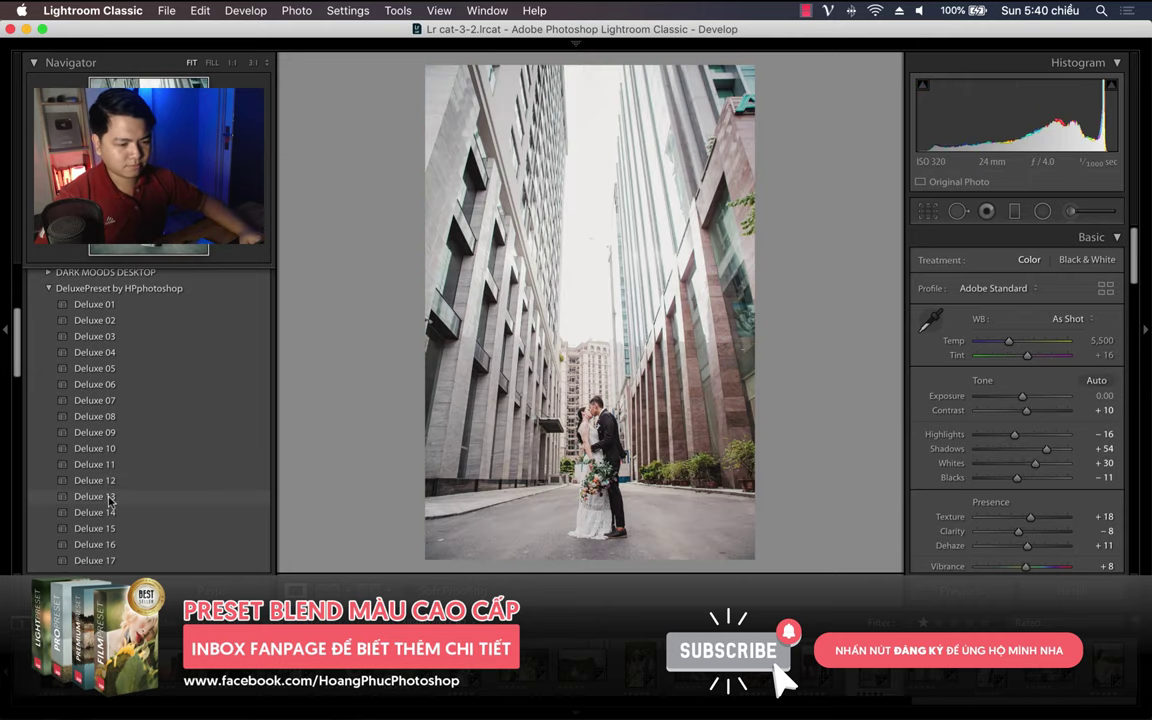
pyautogui.click(110, 484)
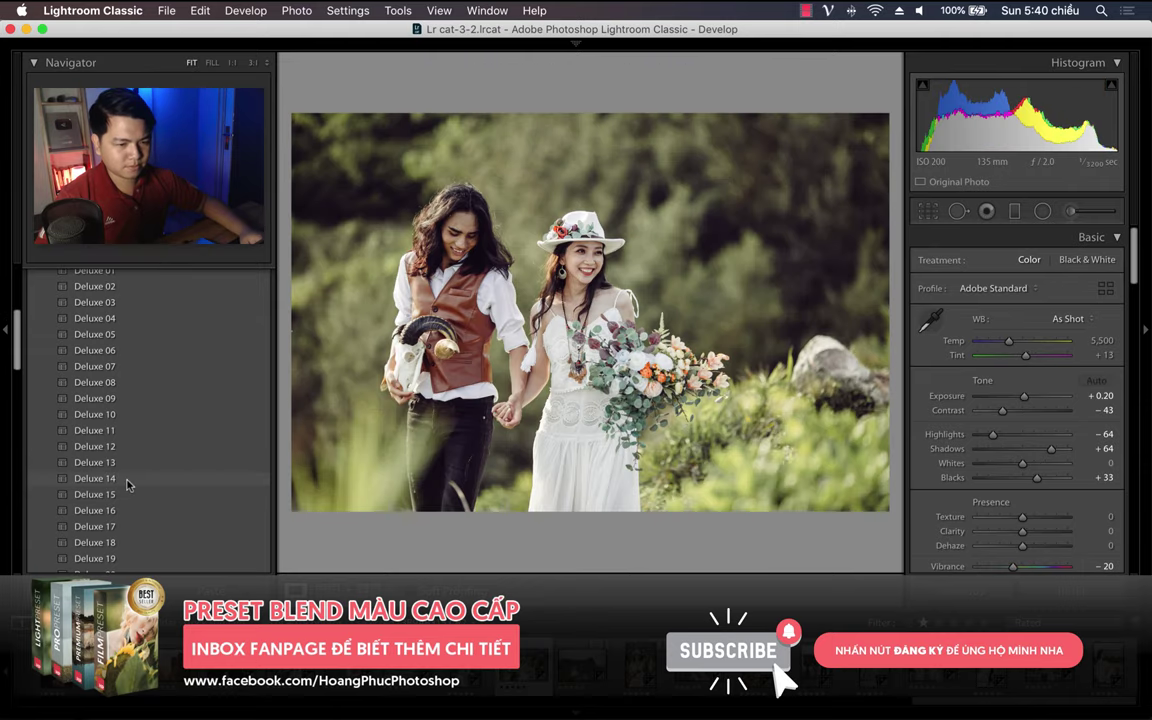
pyautogui.click(110, 480)
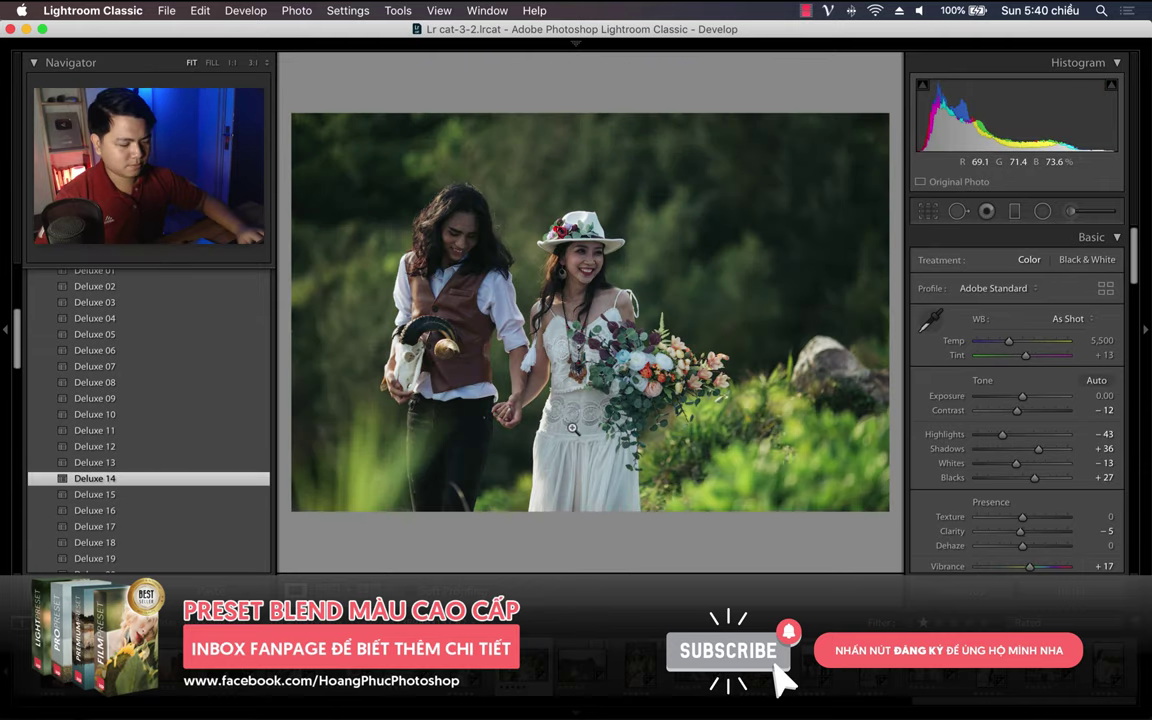
pyautogui.moveTo(1022, 396); pyautogui.dragTo(1030, 396)
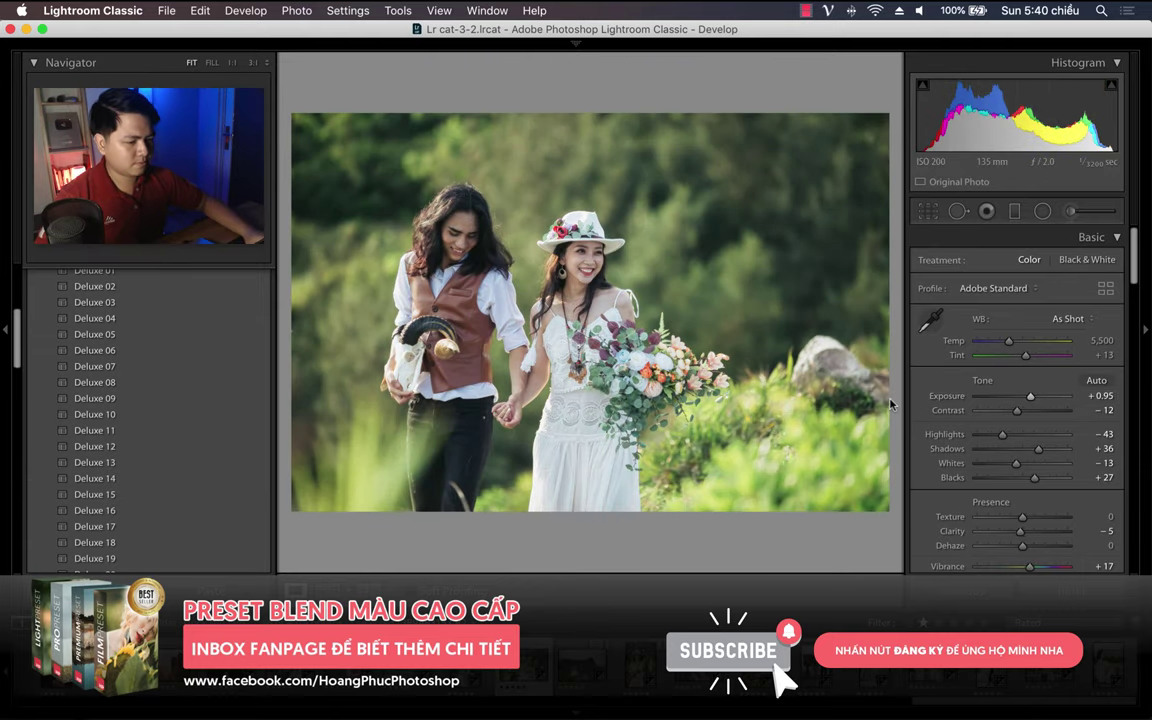
pyautogui.click(110, 494)
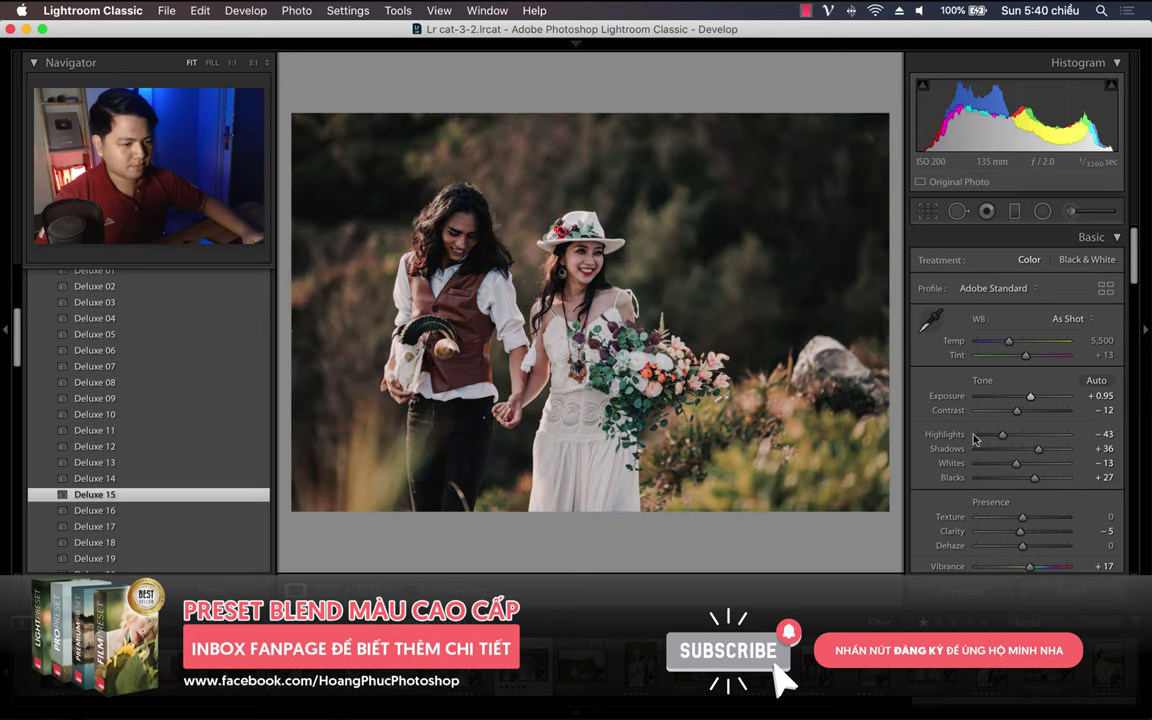
pyautogui.moveTo(1030, 396); pyautogui.dragTo(1034, 396)
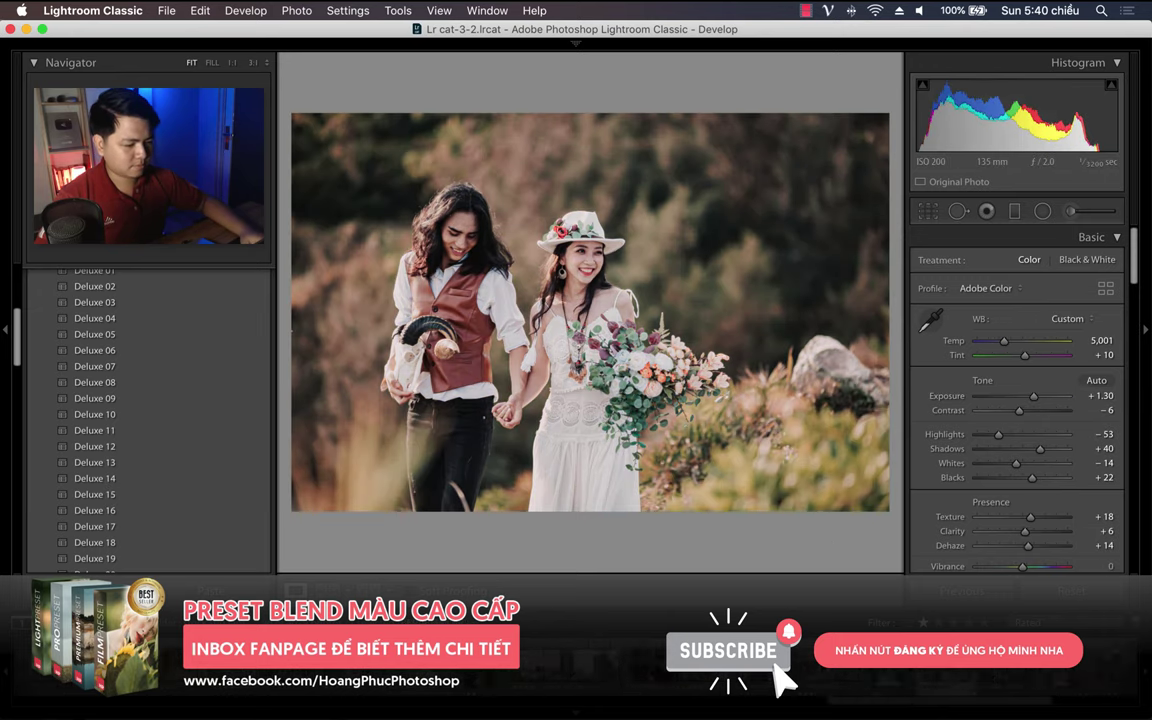
# Try Deluxe 14 and 15 on the lakeside photo and give the veil photo black-and-white Deluxe 16.
pyautogui.press('Right')
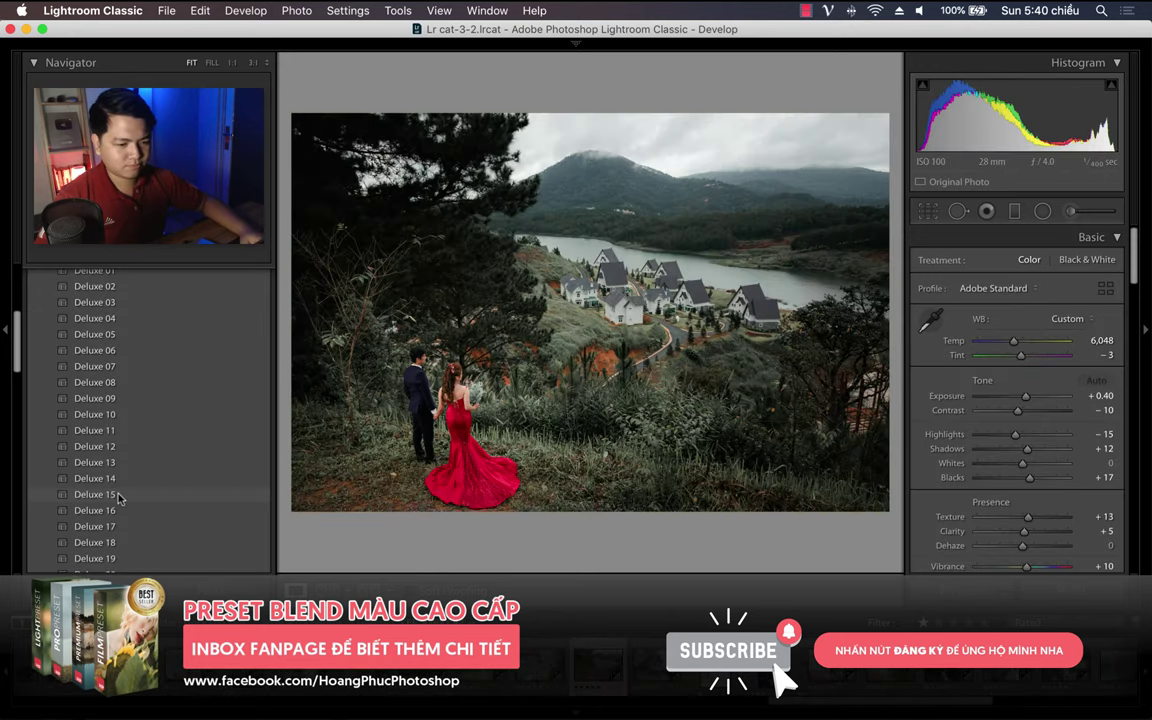
pyautogui.click(120, 479)
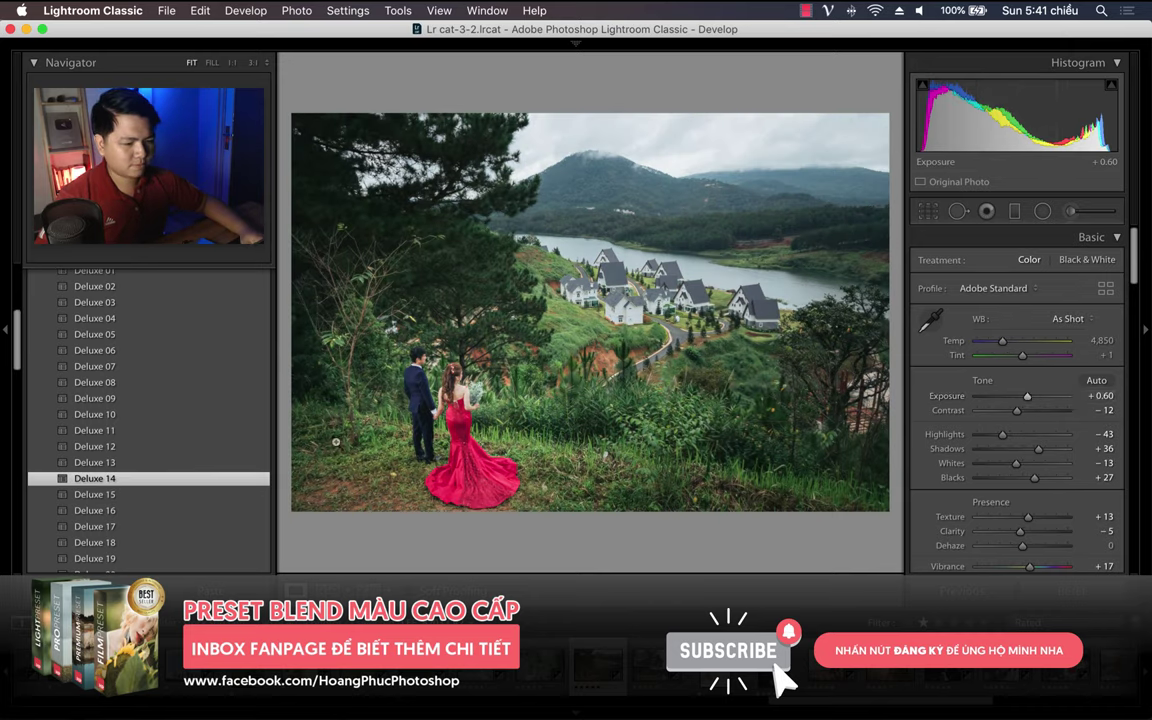
pyautogui.click(110, 495)
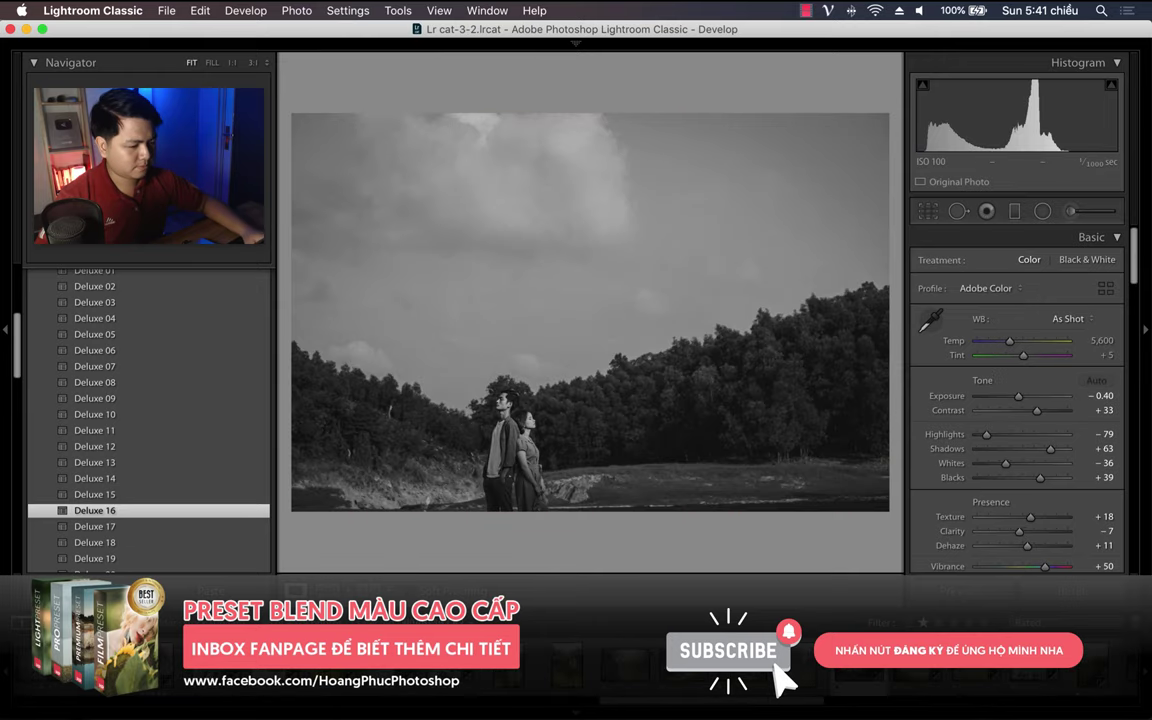
pyautogui.hotkey('ctrl', 'shift', 'r')
pyautogui.click(112, 495)
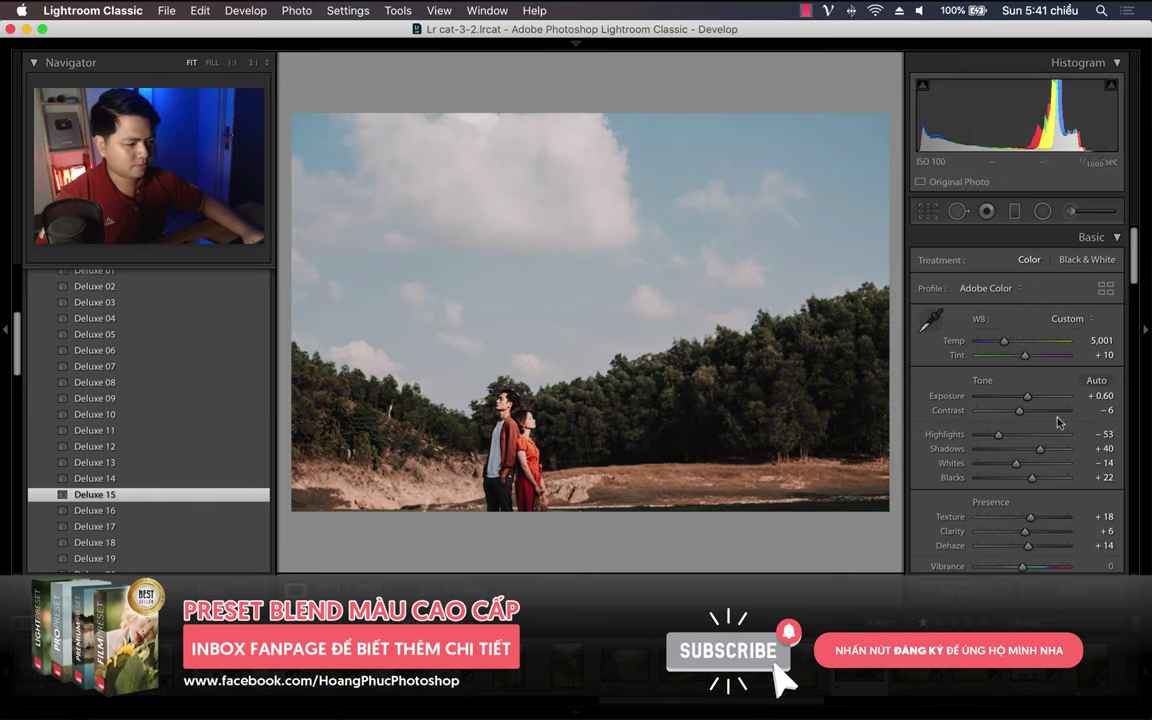
pyautogui.moveTo(1045, 449); pyautogui.dragTo(1053, 452)
pyautogui.hotkey('ctrl', 'z')
pyautogui.hotkey('ctrl', 'z')
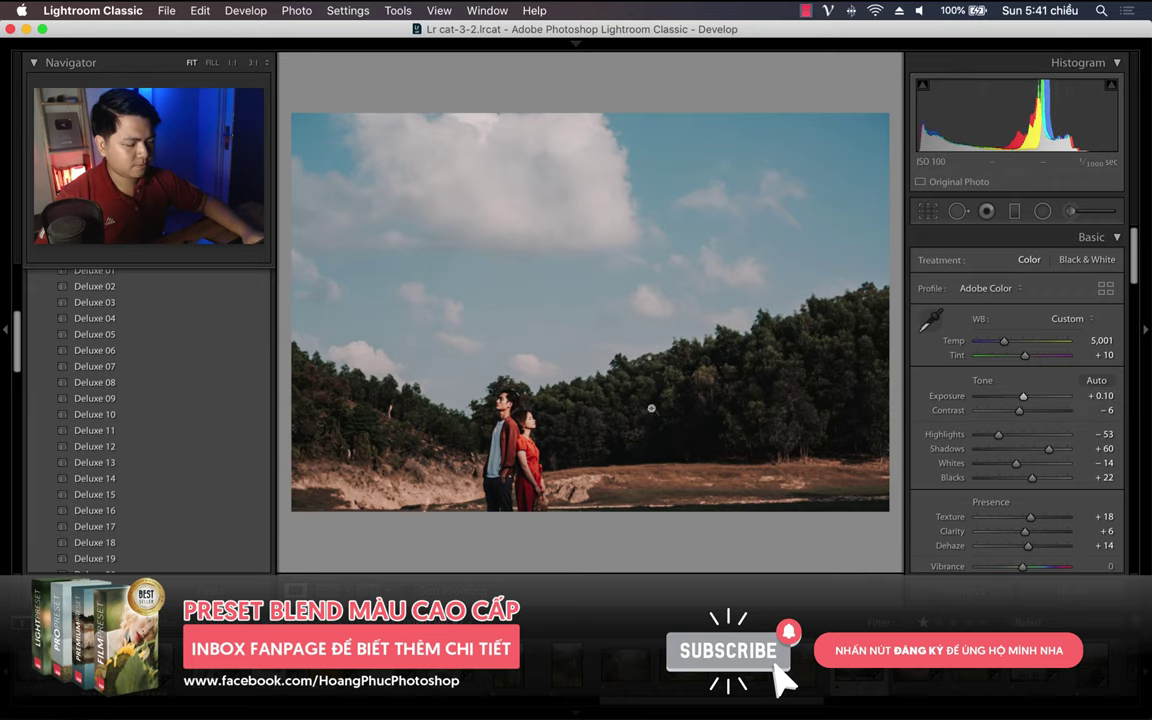
pyautogui.click(112, 512)
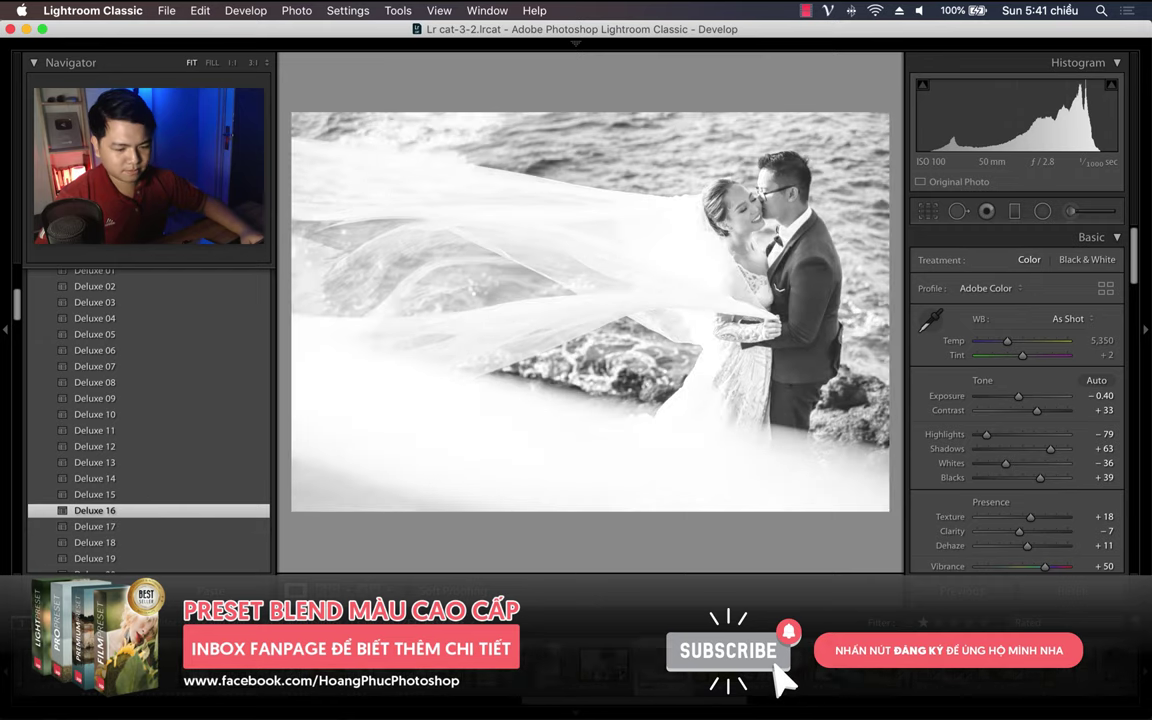
pyautogui.press('Right')
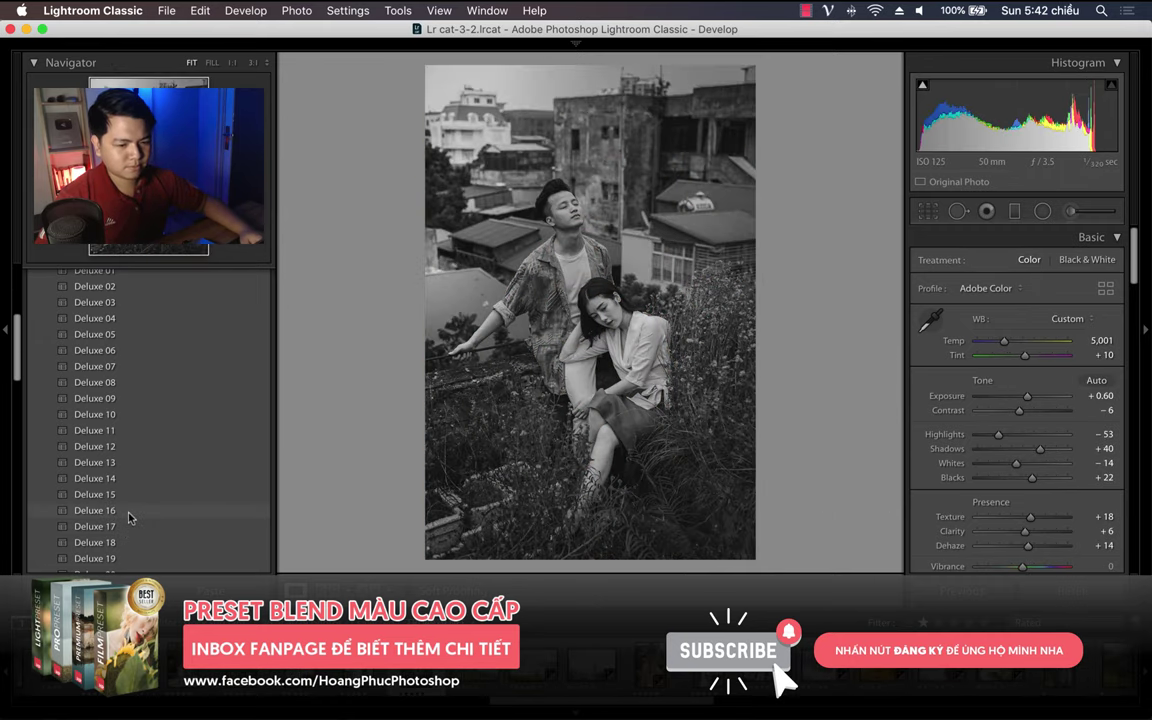
# Grade the rooftop photo with Deluxe 20 at exposure -0.35, after trying Deluxe 19.
pyautogui.scroll(-2, 128, 515)
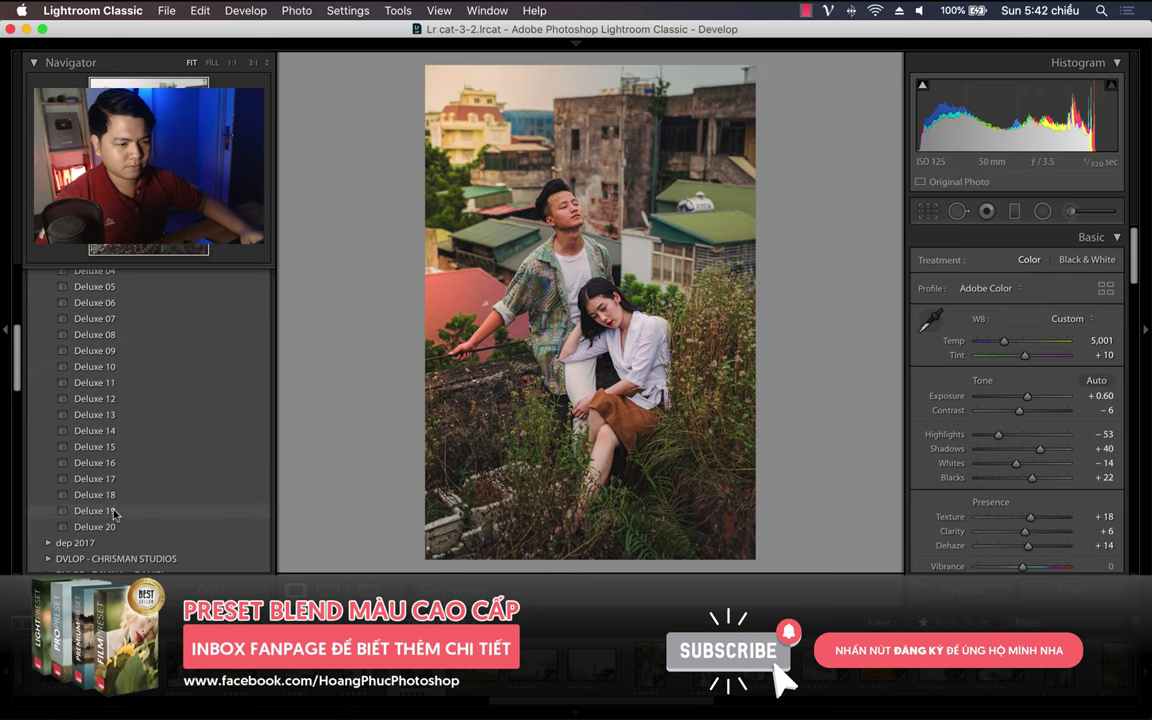
pyautogui.click(118, 512)
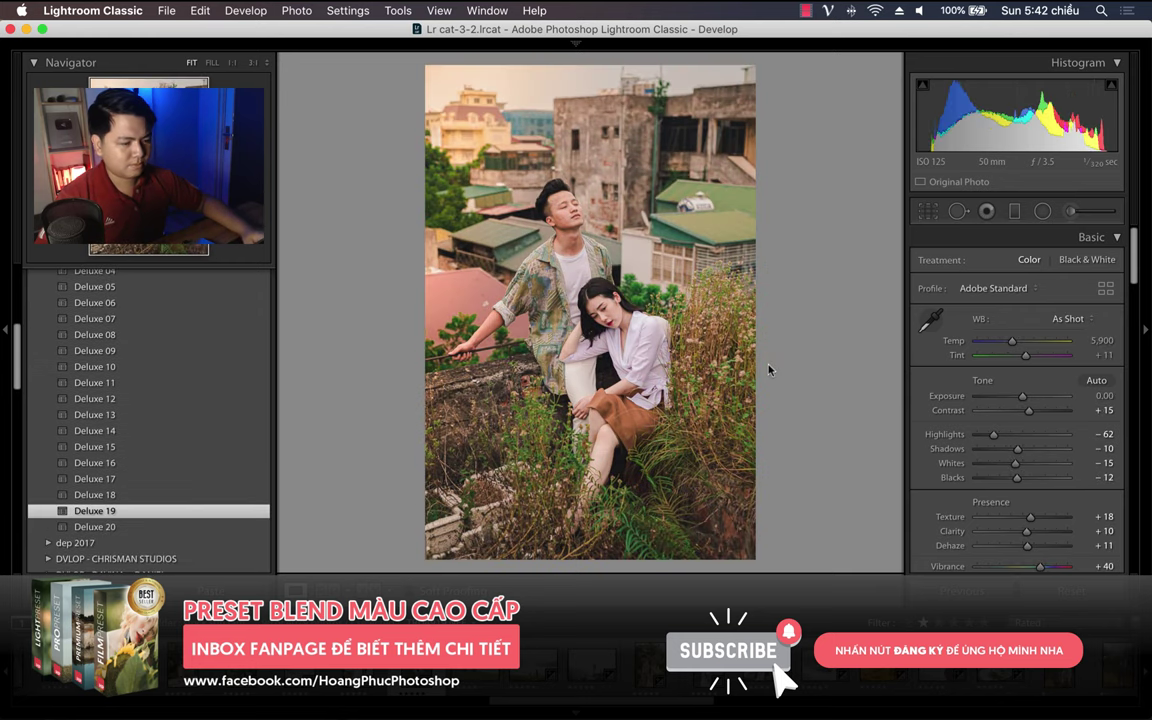
pyautogui.click(153, 527)
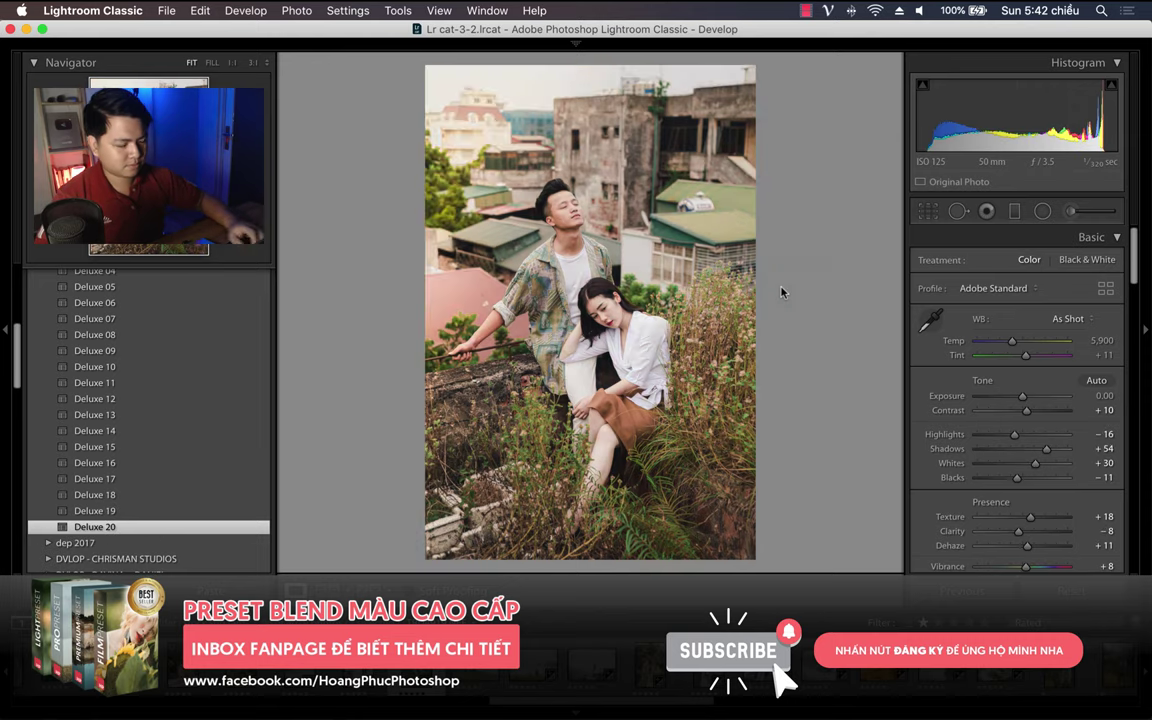
pyautogui.moveTo(1023, 400); pyautogui.dragTo(1019, 400)
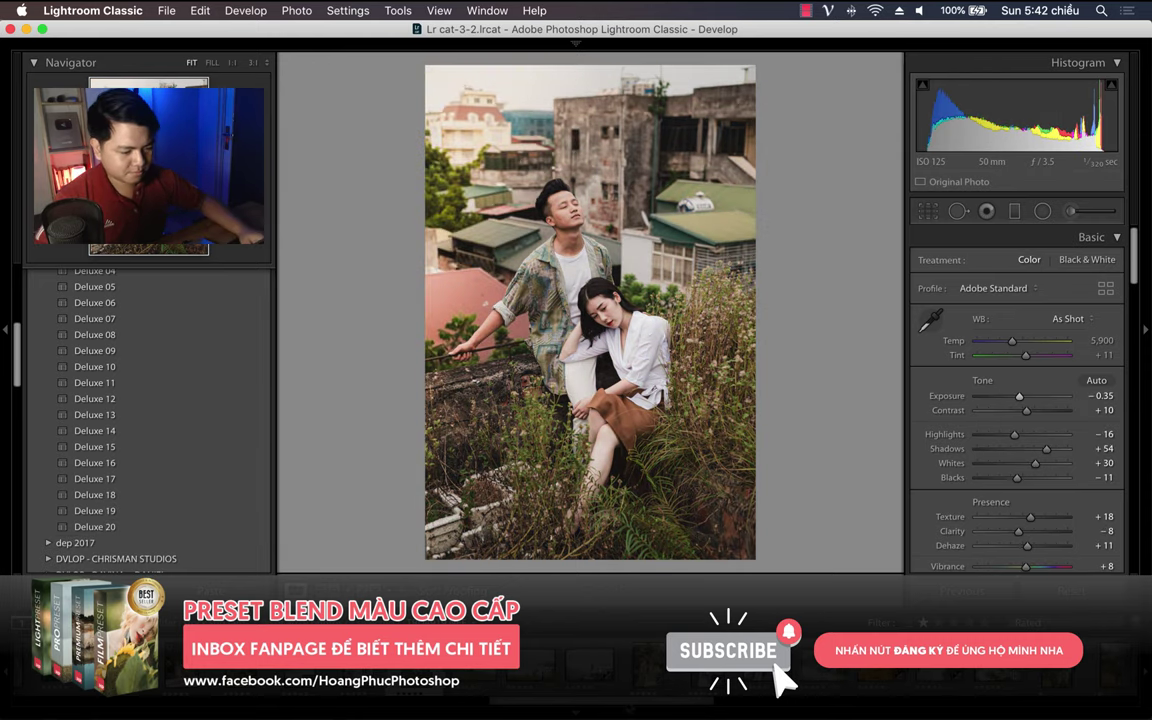
# Compare Deluxe 19, 11 and 09 on the pampas-grass photo, then apply Deluxe 20 to the teepee photo.
pyautogui.press('Right')
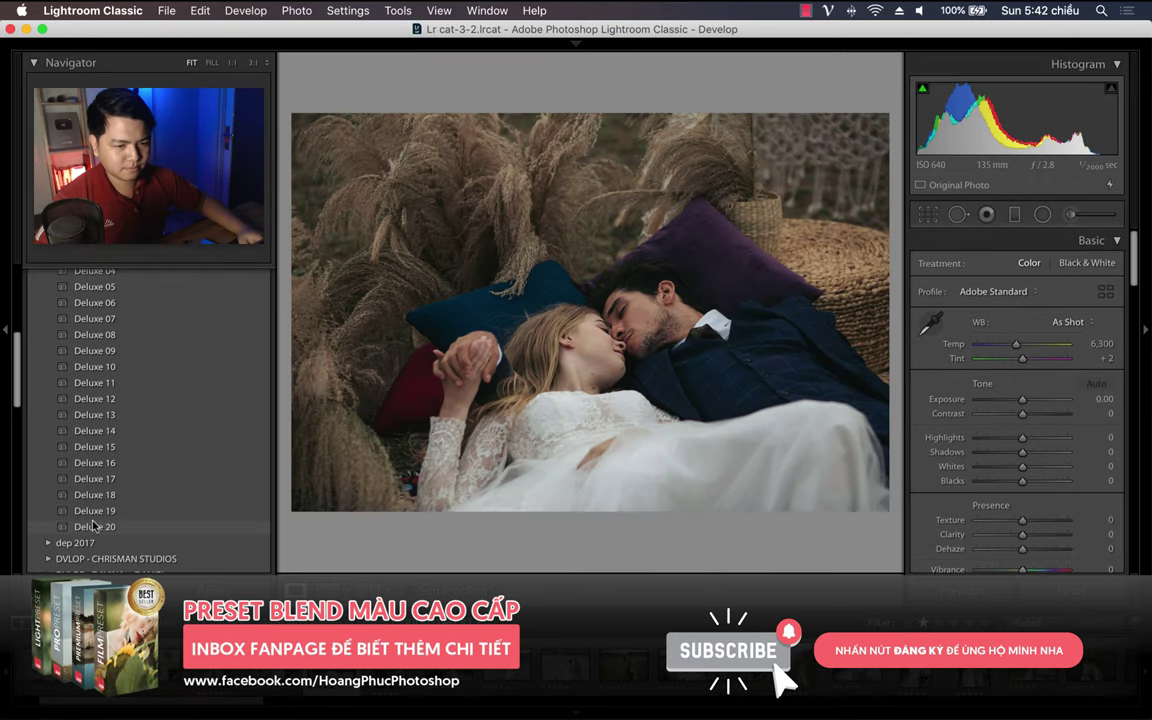
pyautogui.click(103, 512)
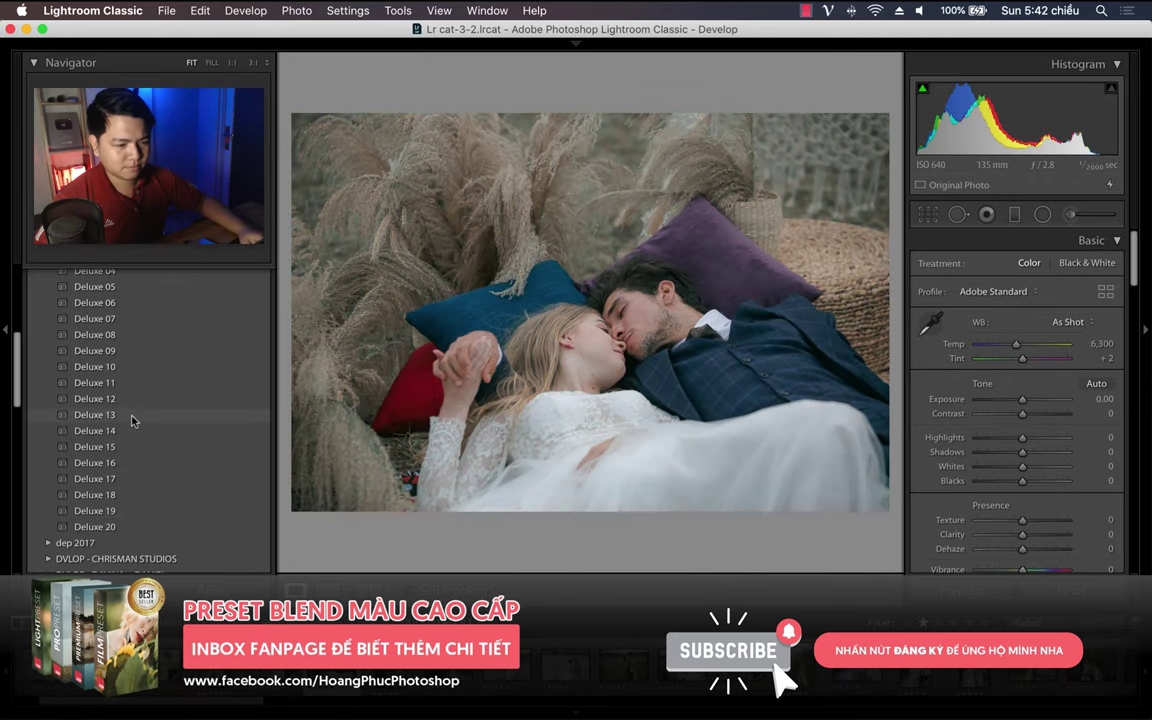
pyautogui.click(120, 383)
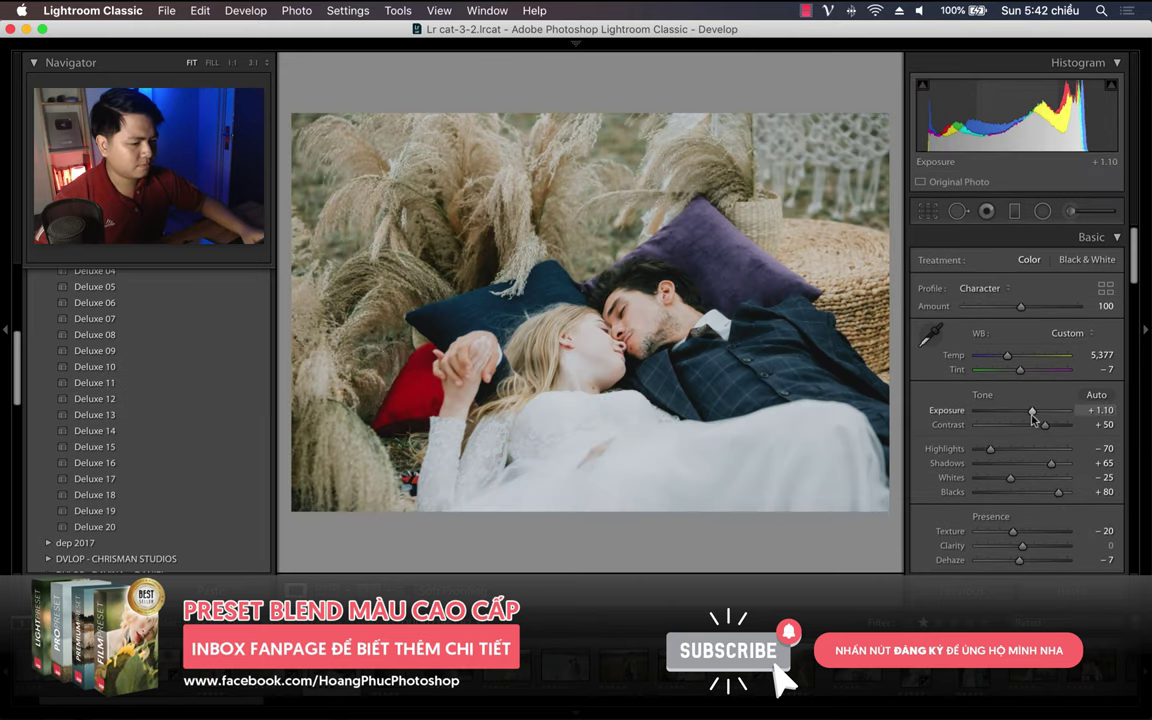
pyautogui.moveTo(1025, 410); pyautogui.dragTo(1031, 410)
pyautogui.click(130, 352)
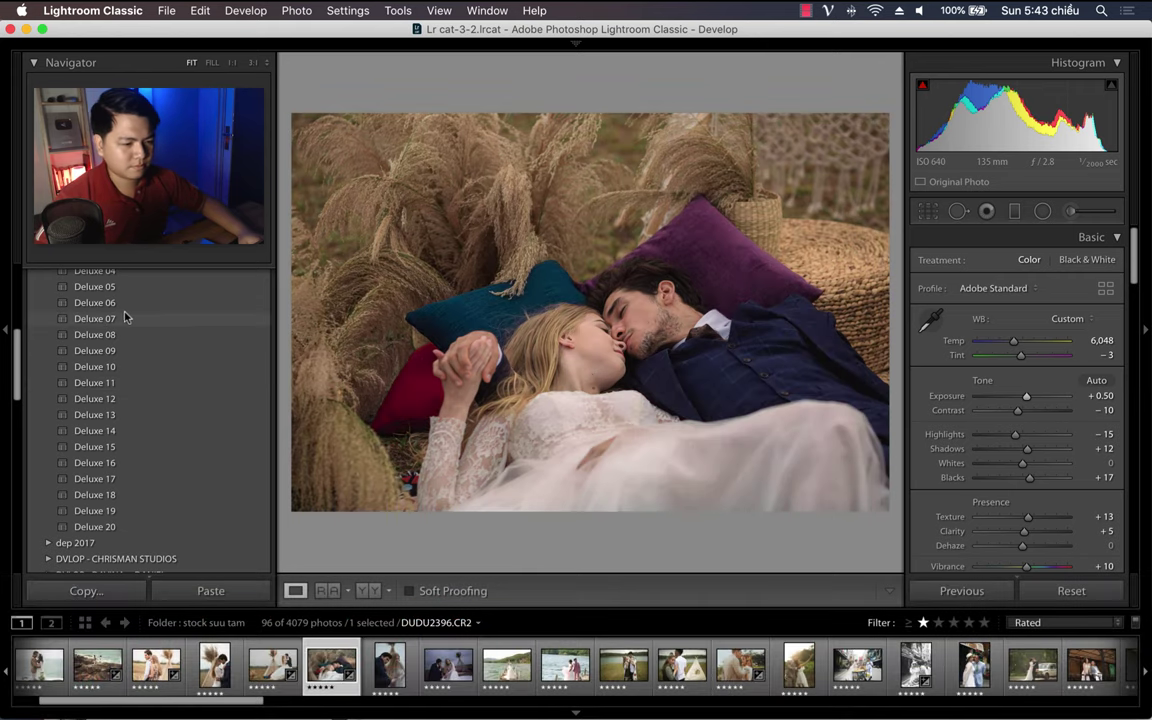
pyautogui.click(256, 676)
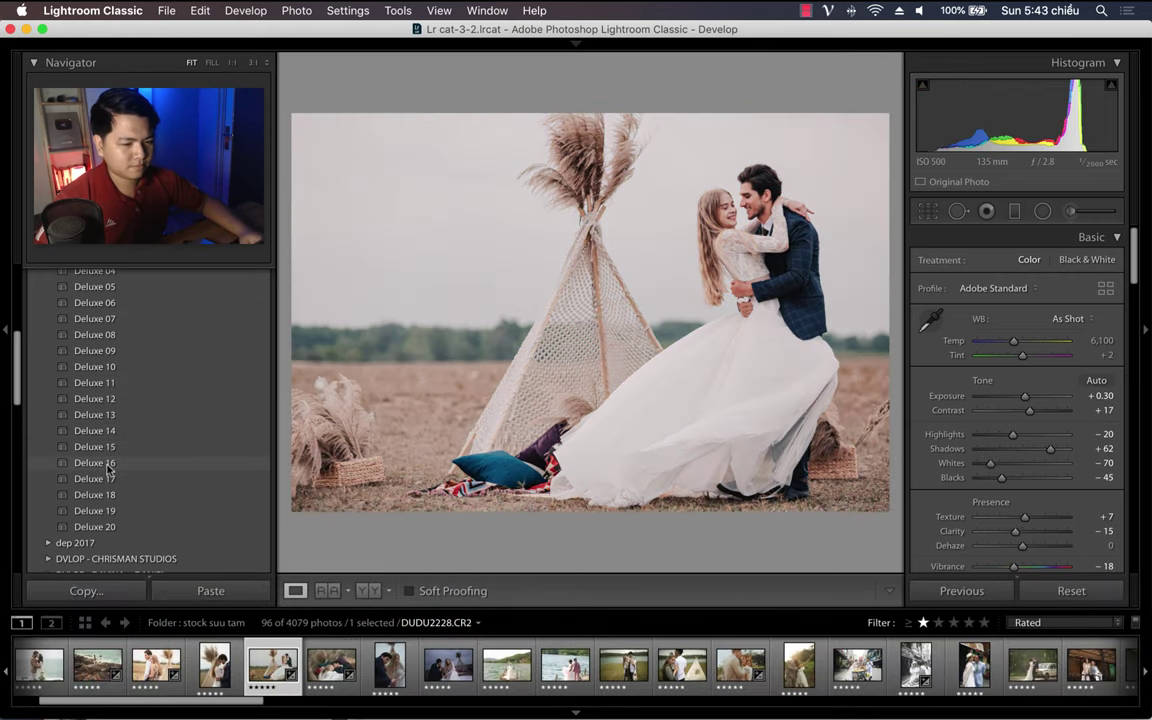
pyautogui.click(100, 526)
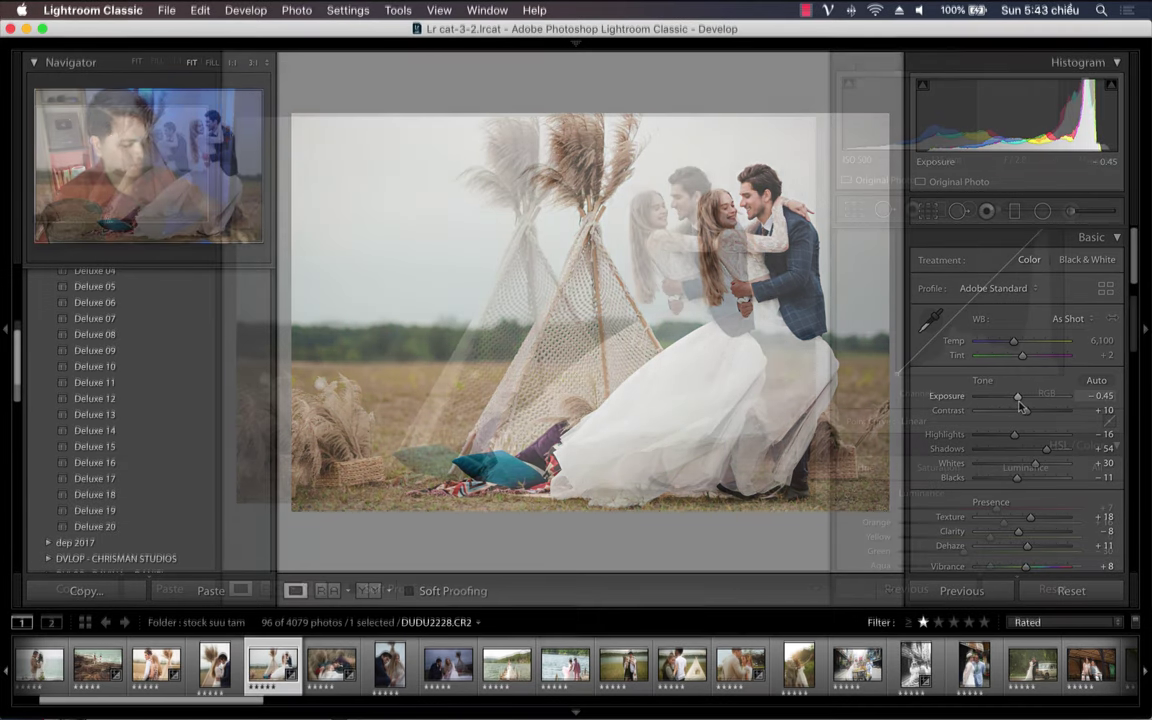
# Scroll the right panel to the Tone Curve and open the hugging couple photo DUDU2014.CR2.
pyautogui.moveTo(1134, 335)
pyautogui.mouseDown()
pyautogui.moveTo(1134, 258)
pyautogui.moveTo(1134, 281)
pyautogui.mouseUp()
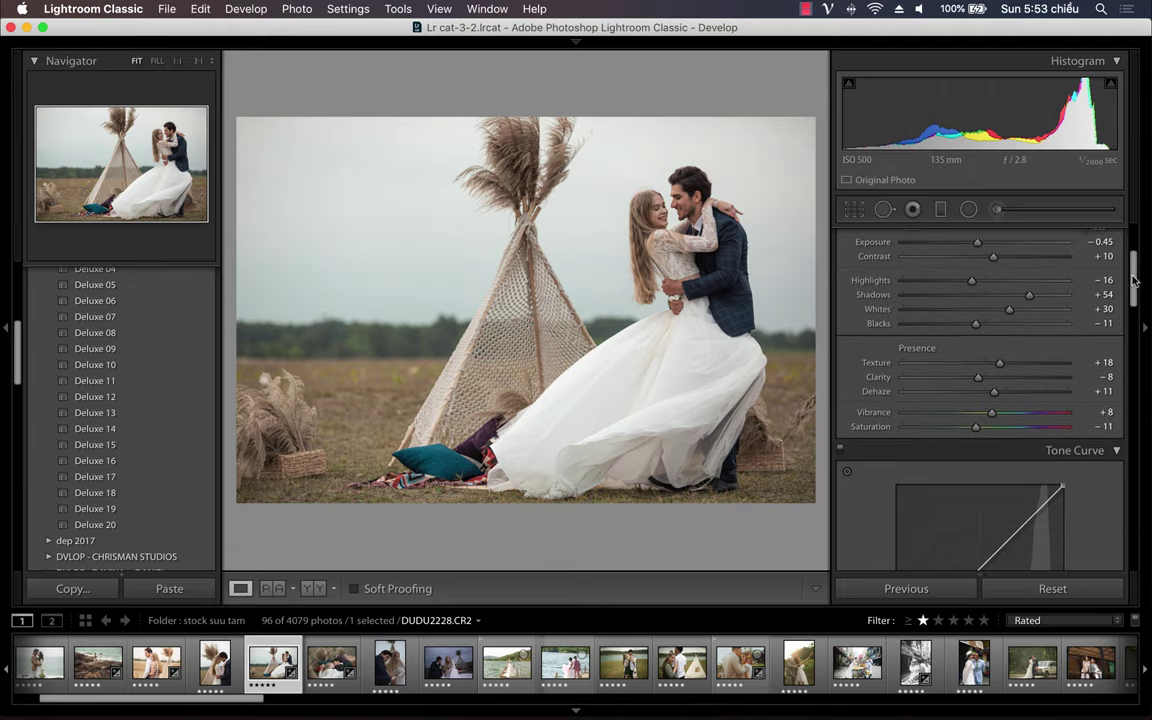
pyautogui.moveTo(1134, 281); pyautogui.dragTo(1131, 310)
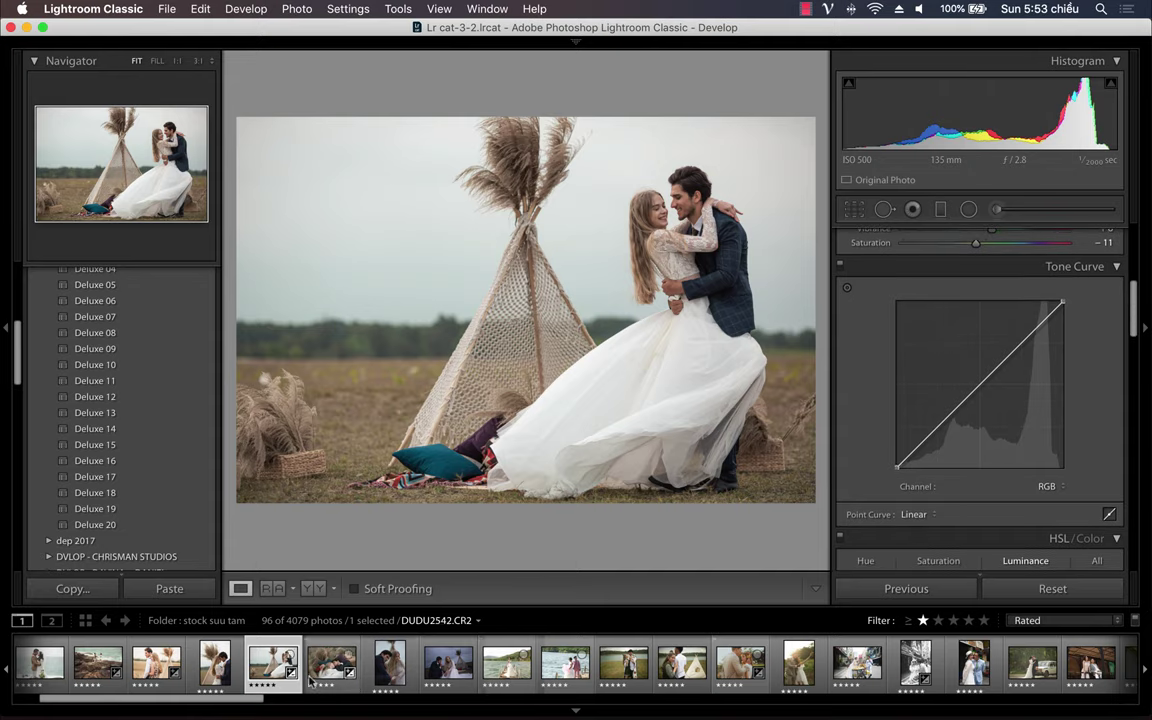
pyautogui.click(172, 678)
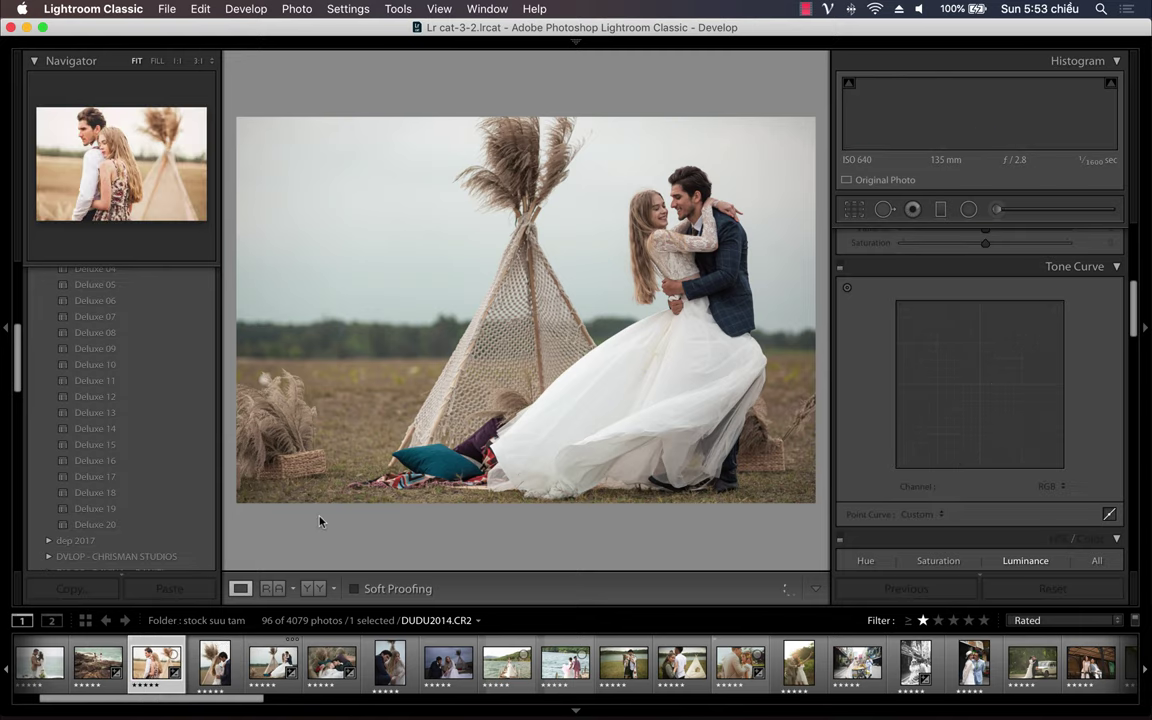
# Apply Deluxe 19 to the hugging-couple photo with exposure -0.40.
pyautogui.click(111, 510)
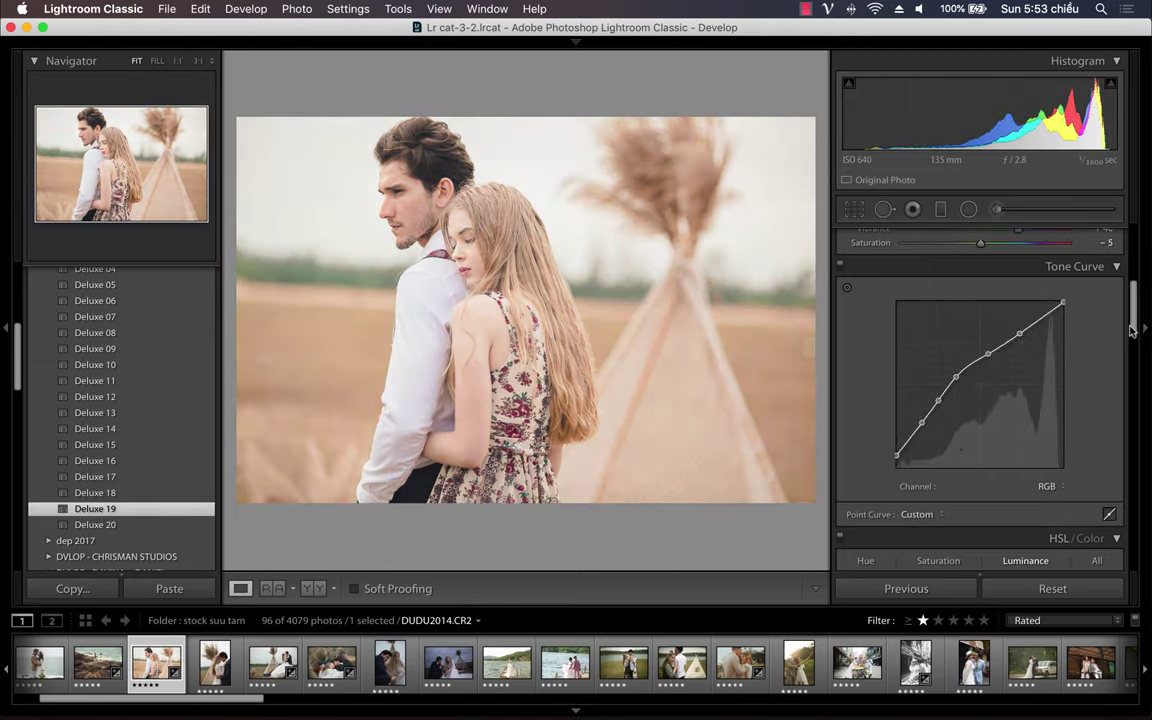
pyautogui.moveTo(1131, 321); pyautogui.dragTo(1130, 280)
pyautogui.moveTo(985, 372); pyautogui.dragTo(977, 380)
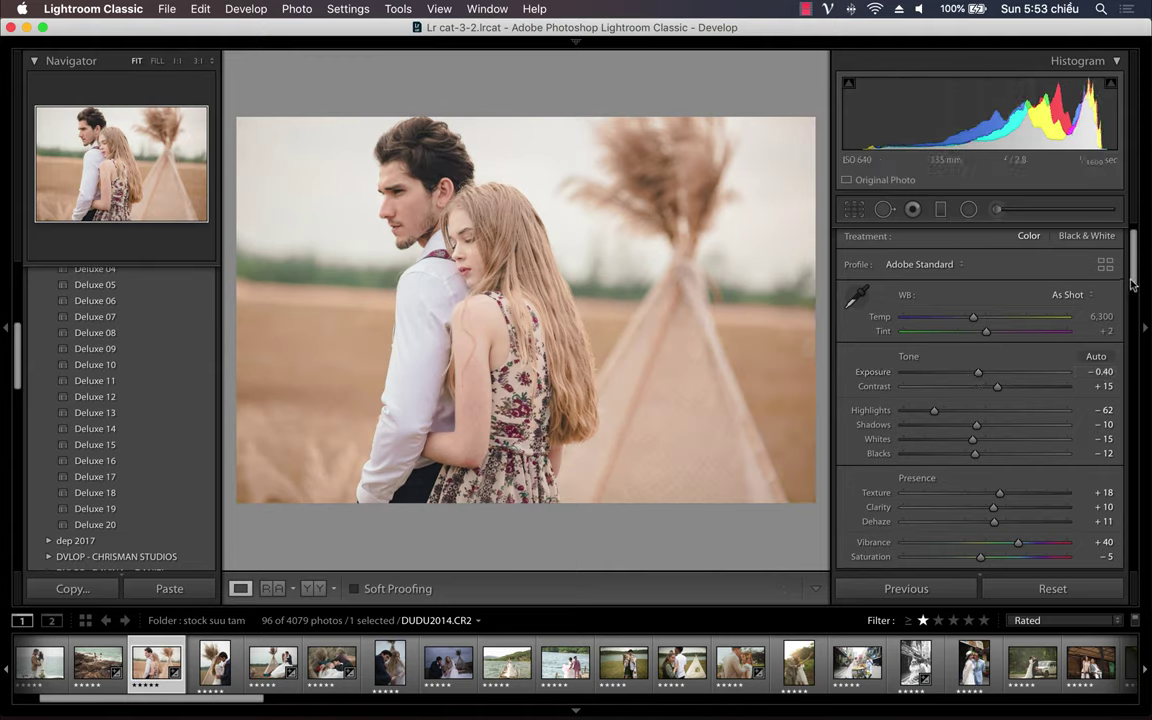
# Check the Point Curve preset list for HPphotoshop curves, leaving the curve Custom.
pyautogui.moveTo(1131, 284); pyautogui.dragTo(1126, 340)
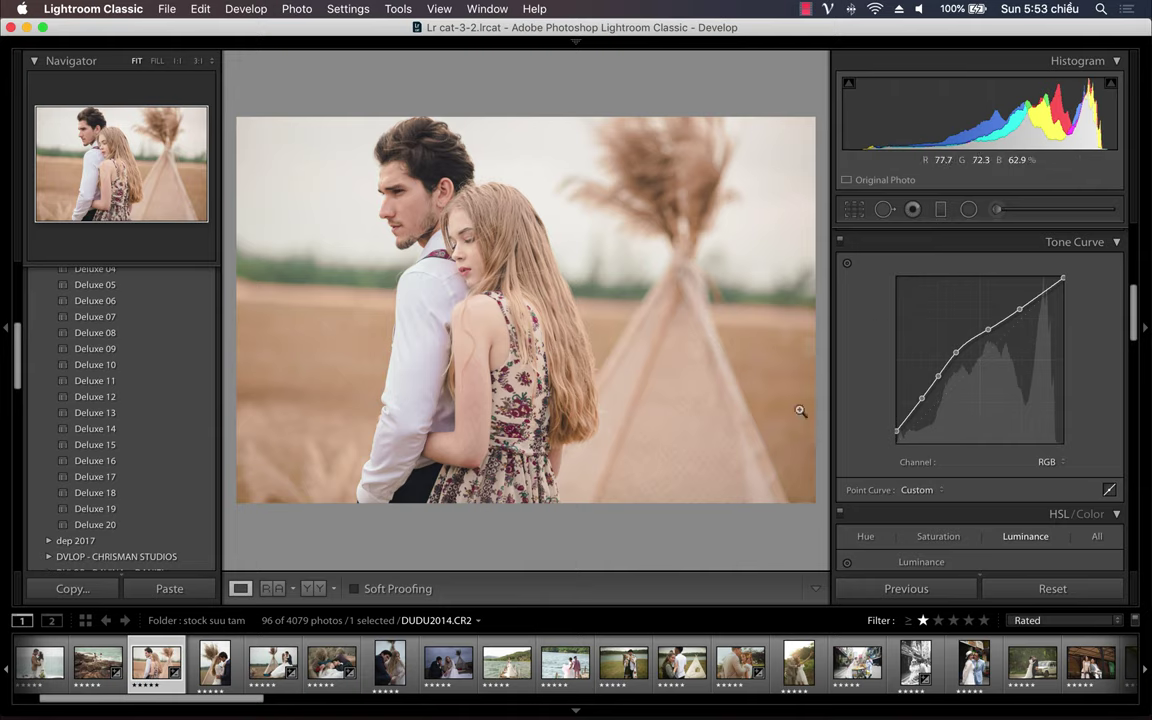
pyautogui.click(936, 490)
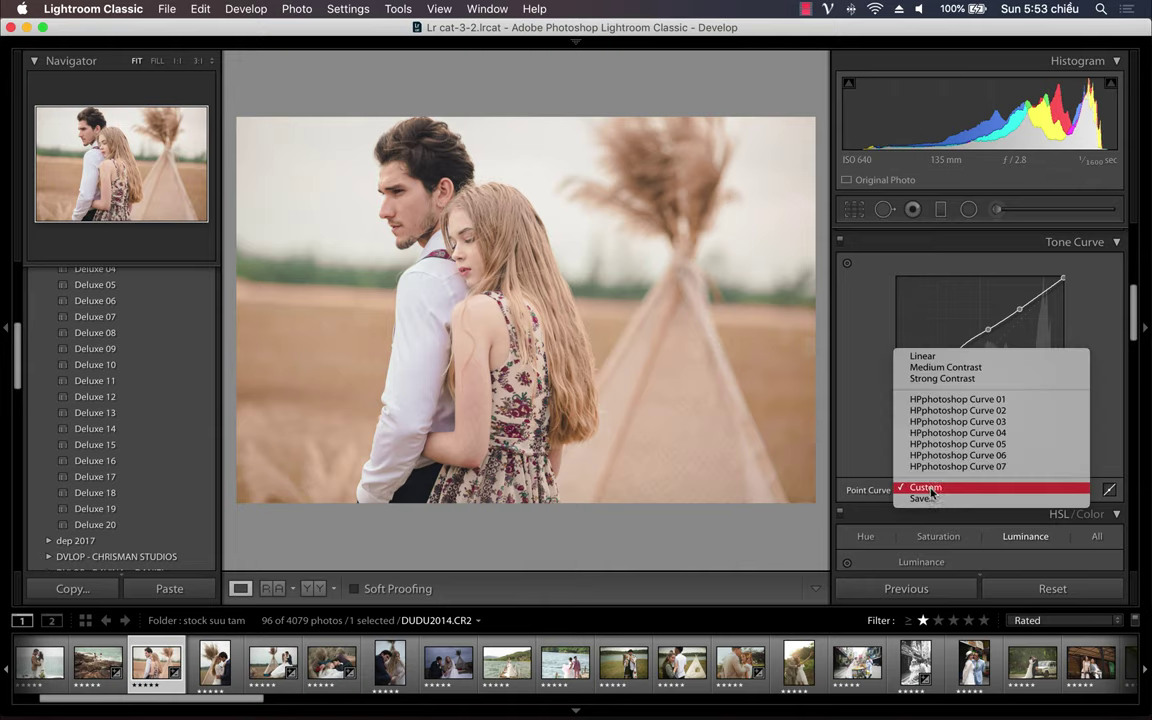
pyautogui.click(929, 489)
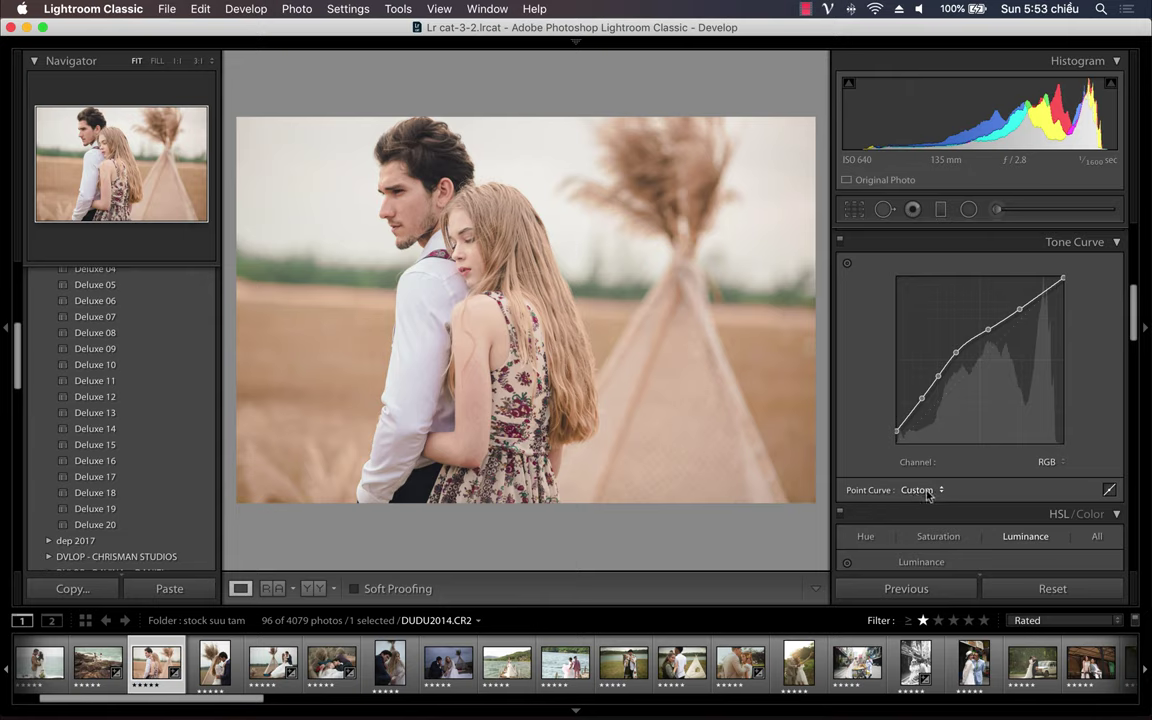
pyautogui.click(929, 492)
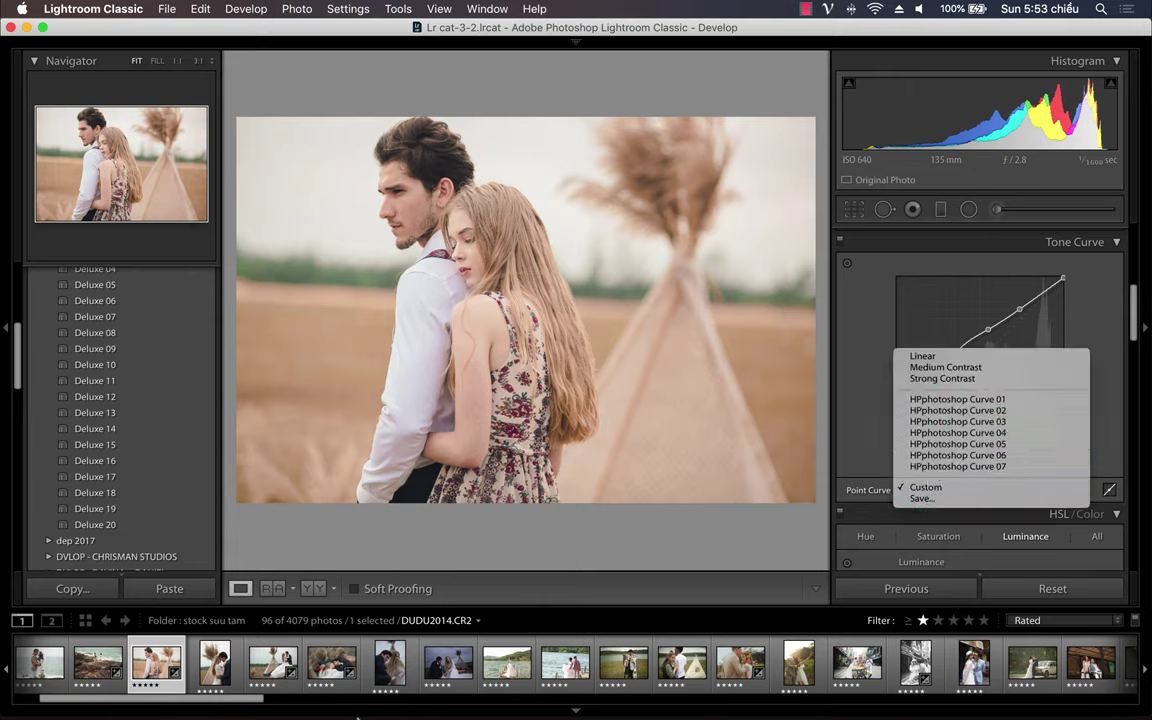
pyautogui.click(151, 12)
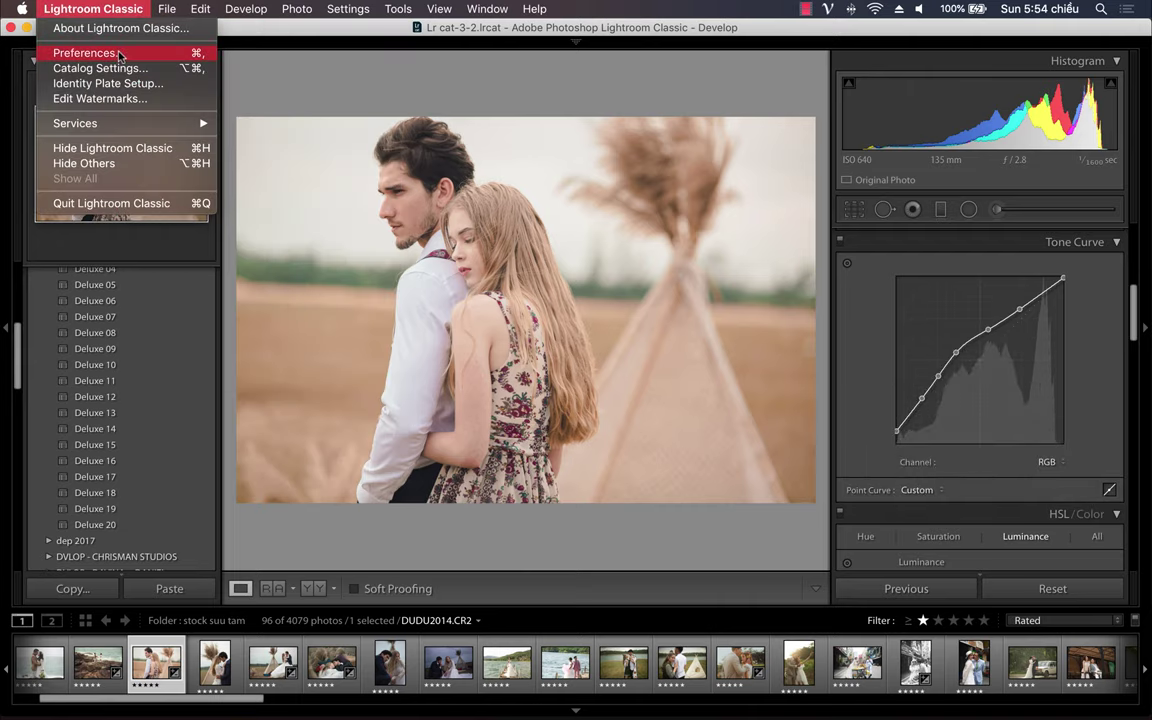
# Reveal the develop presets folder from Preferences and inspect the Curves folder's HPphotoshop .xmp files.
pyautogui.click(100, 51)
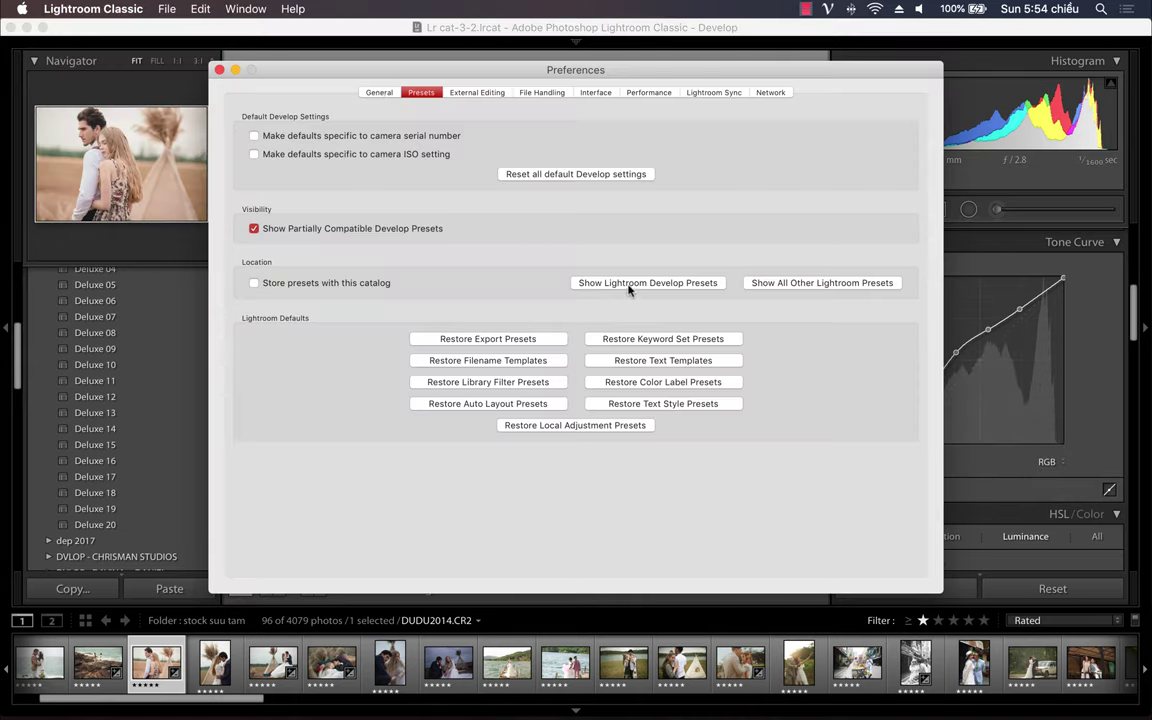
pyautogui.click(630, 289)
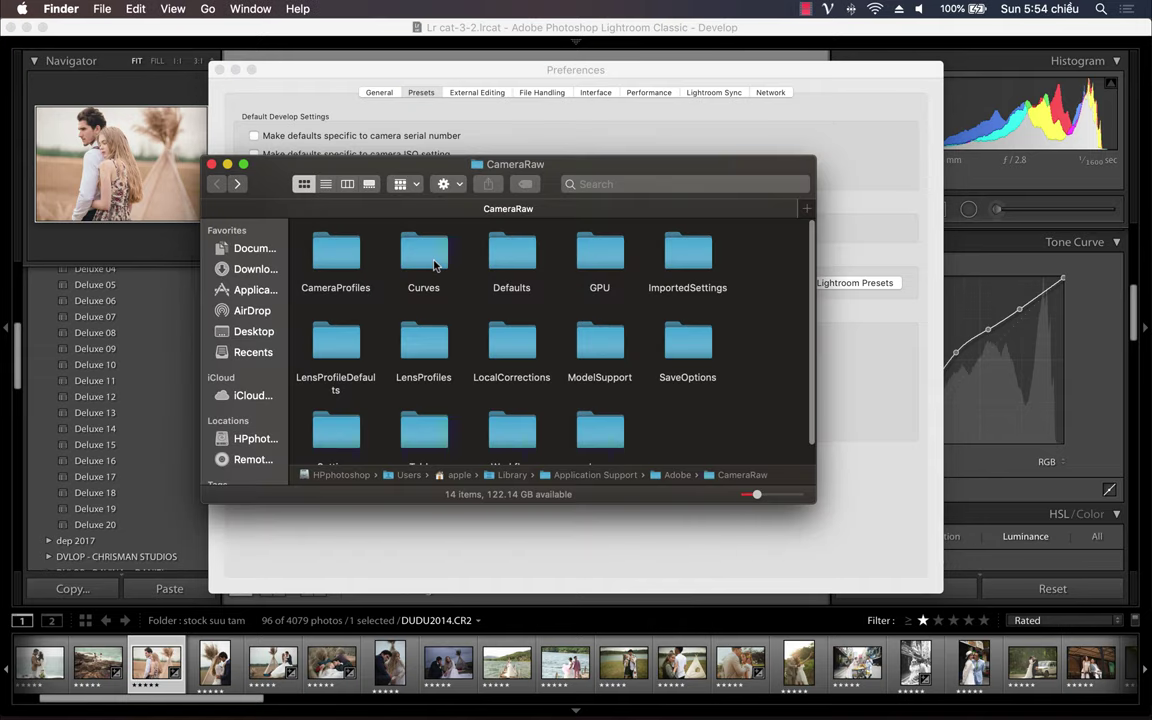
pyautogui.click(445, 265)
pyautogui.doubleClick(424, 260)
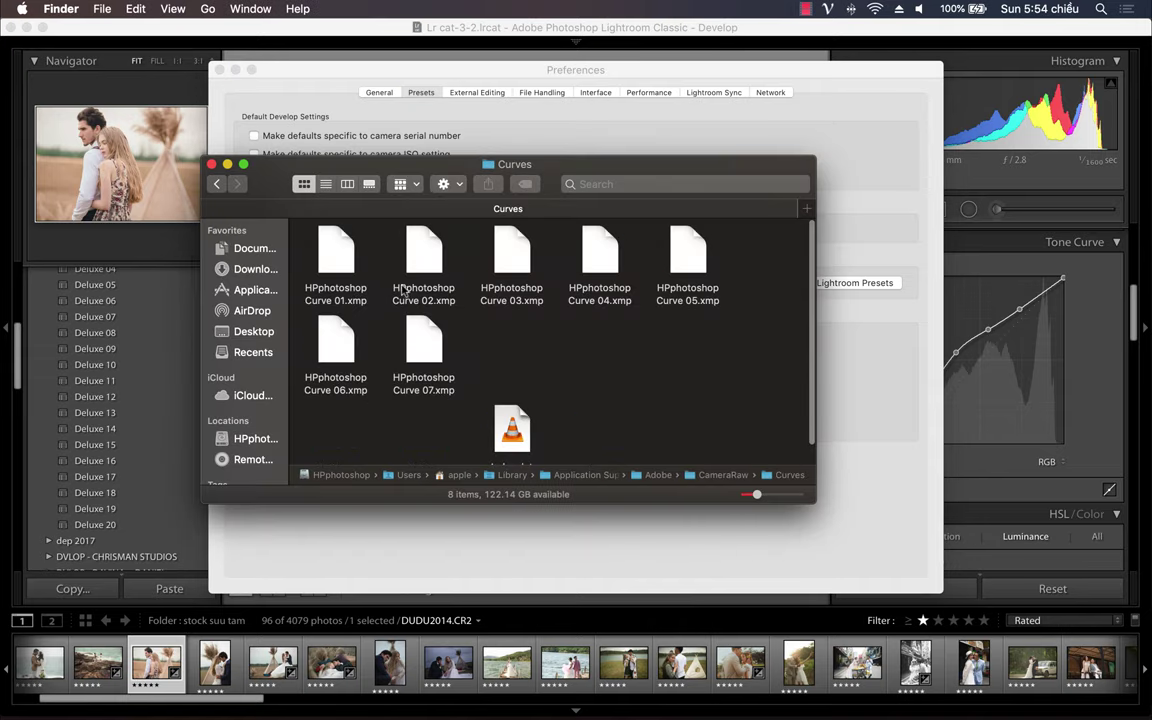
pyautogui.click(215, 184)
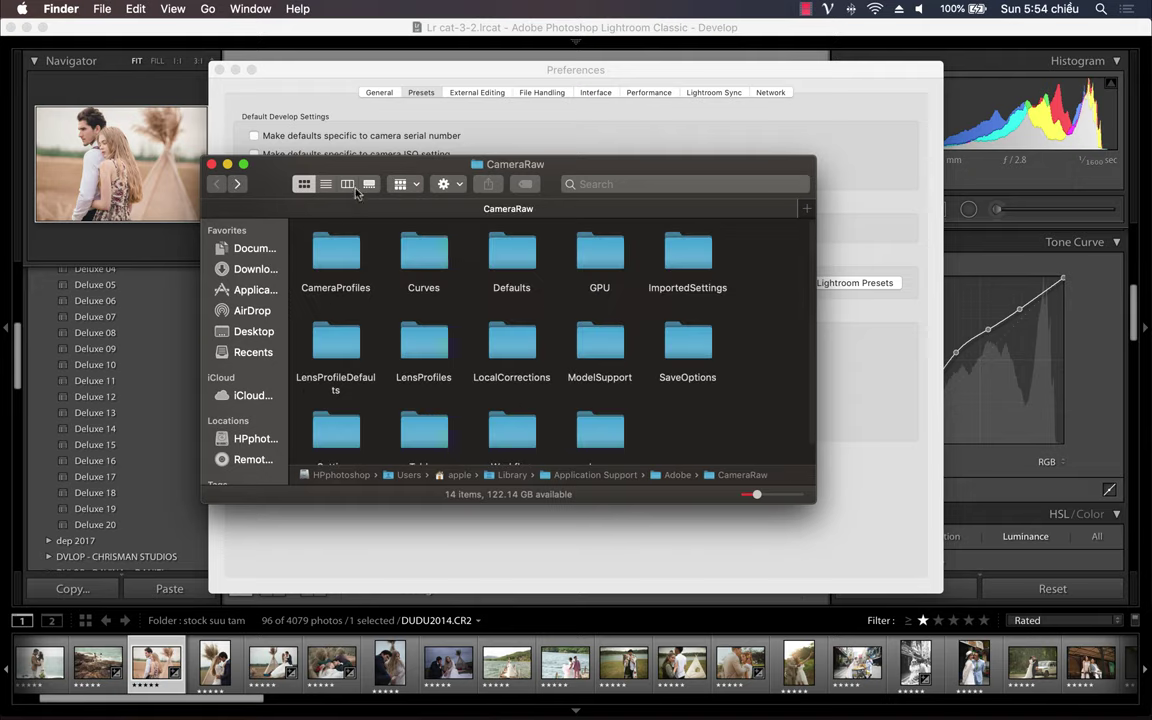
pyautogui.click(765, 145)
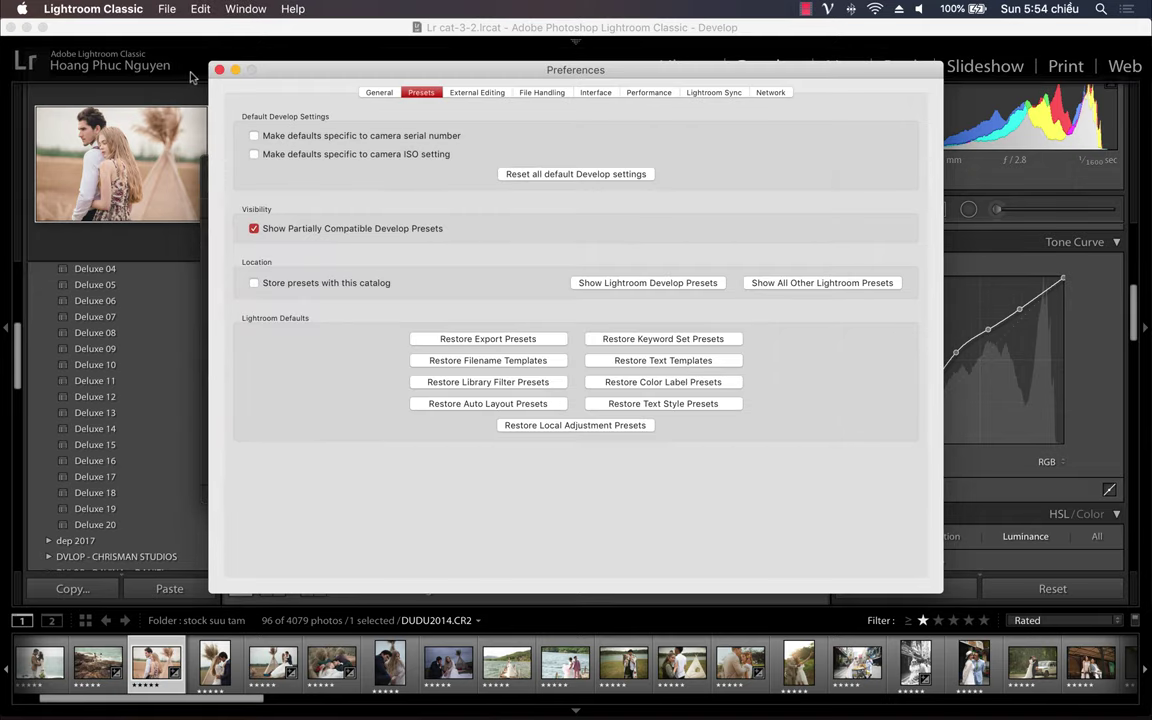
# Close Preferences and try HPphotoshop Curve 01, 02 and 03 point curves.
pyautogui.click(219, 70)
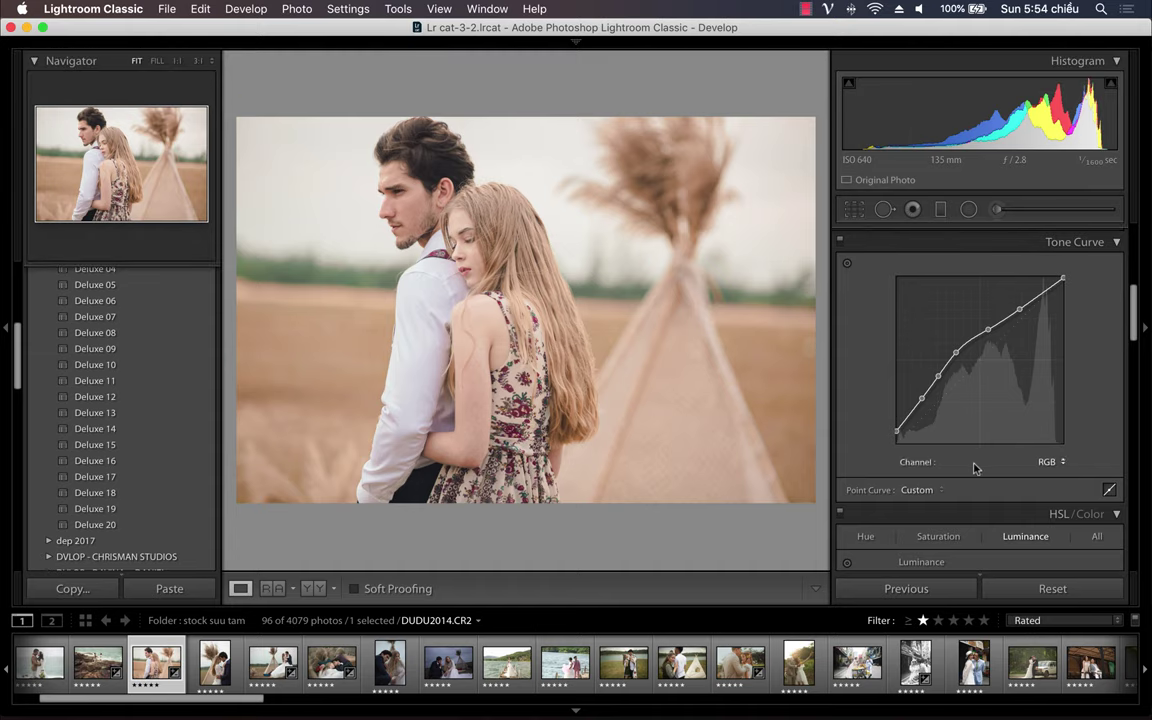
pyautogui.click(928, 490)
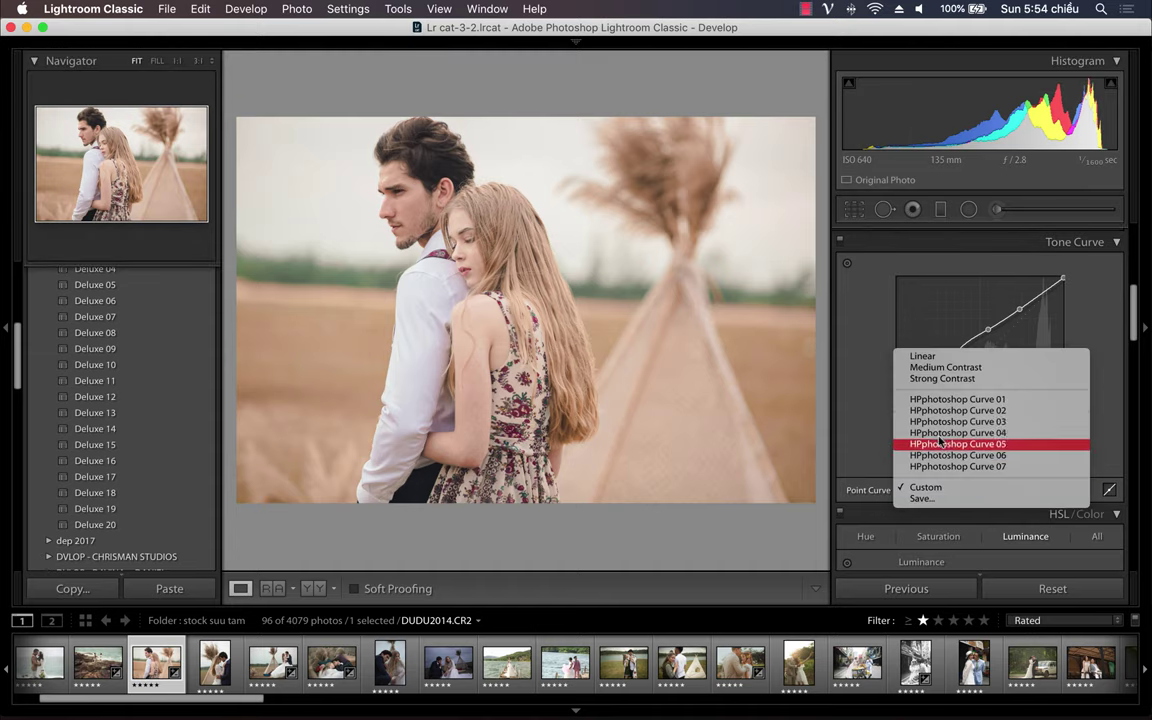
pyautogui.click(945, 399)
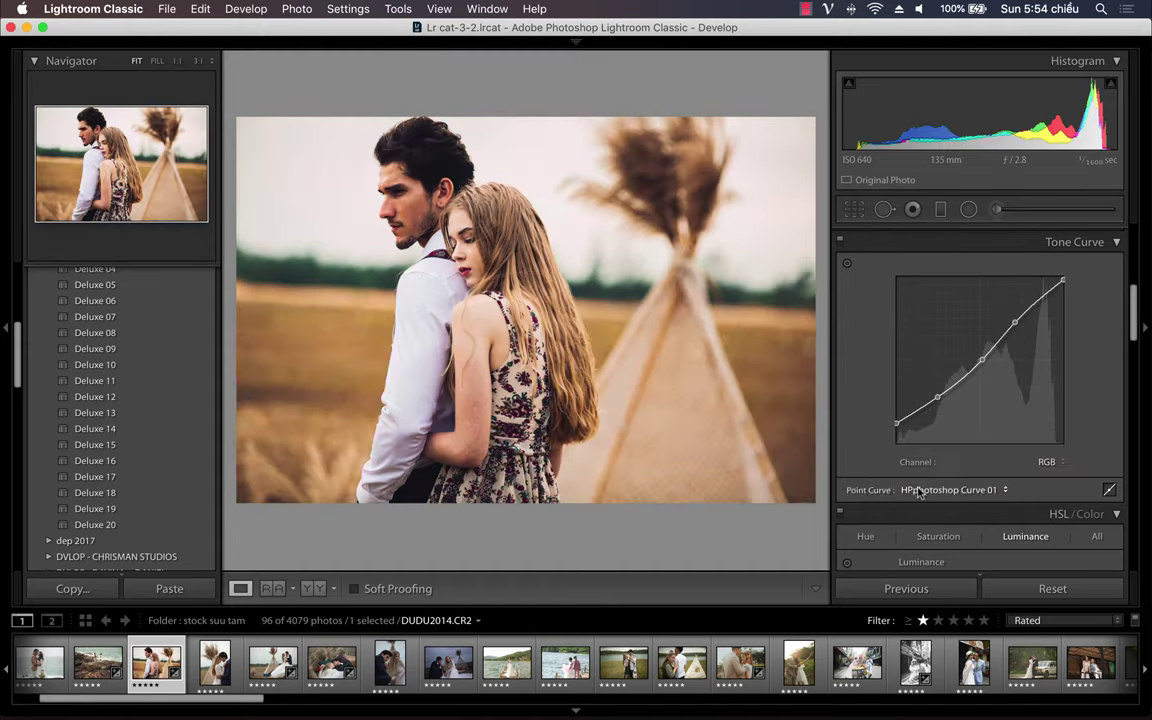
pyautogui.click(918, 490)
pyautogui.click(945, 496)
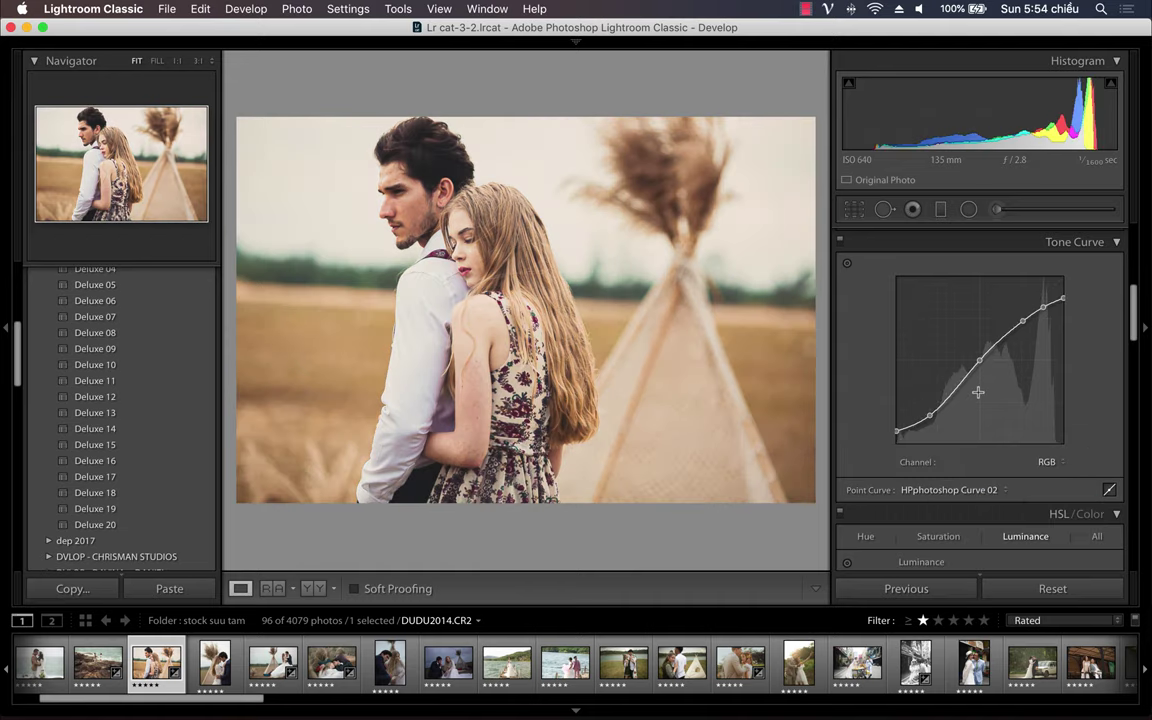
pyautogui.click(939, 496)
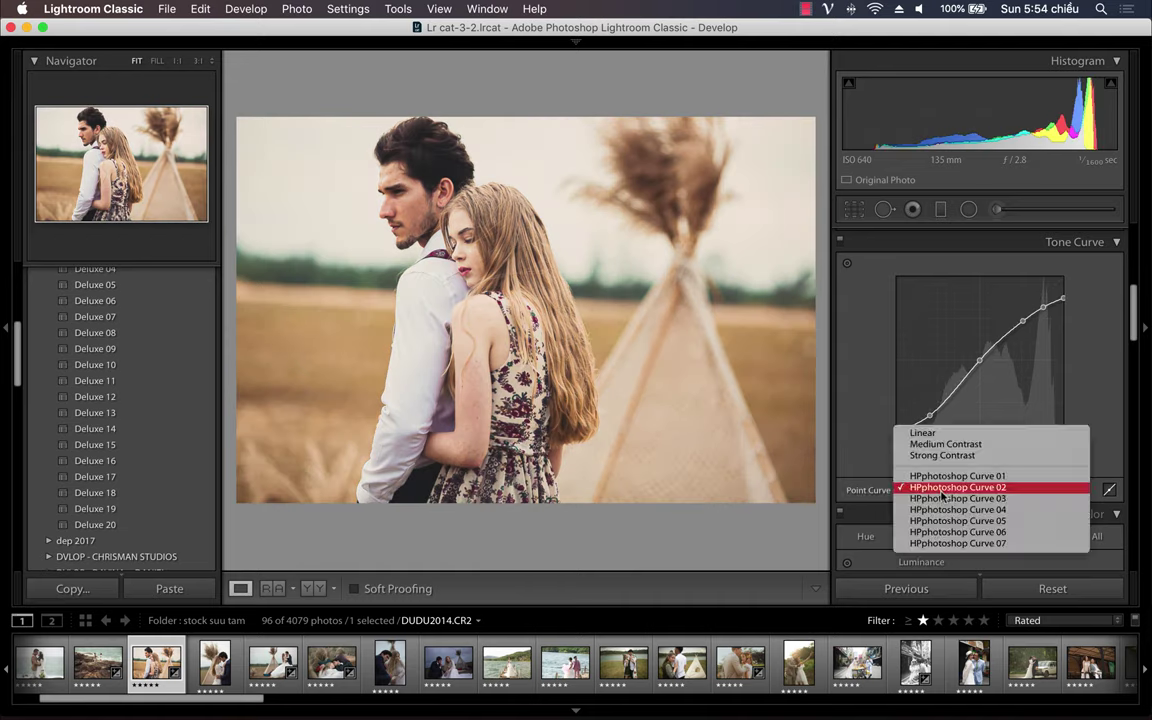
pyautogui.click(955, 498)
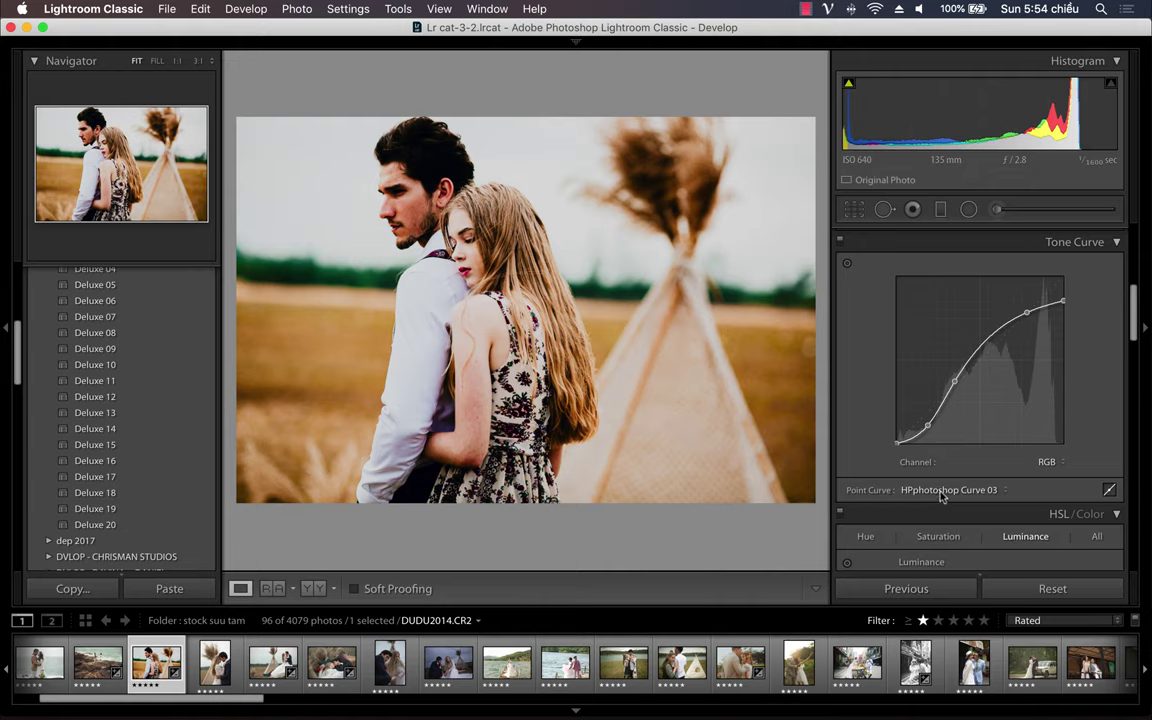
# Try HPphotoshop Curves 04, 05 and 06, finishing with Curve 07.
pyautogui.click(945, 490)
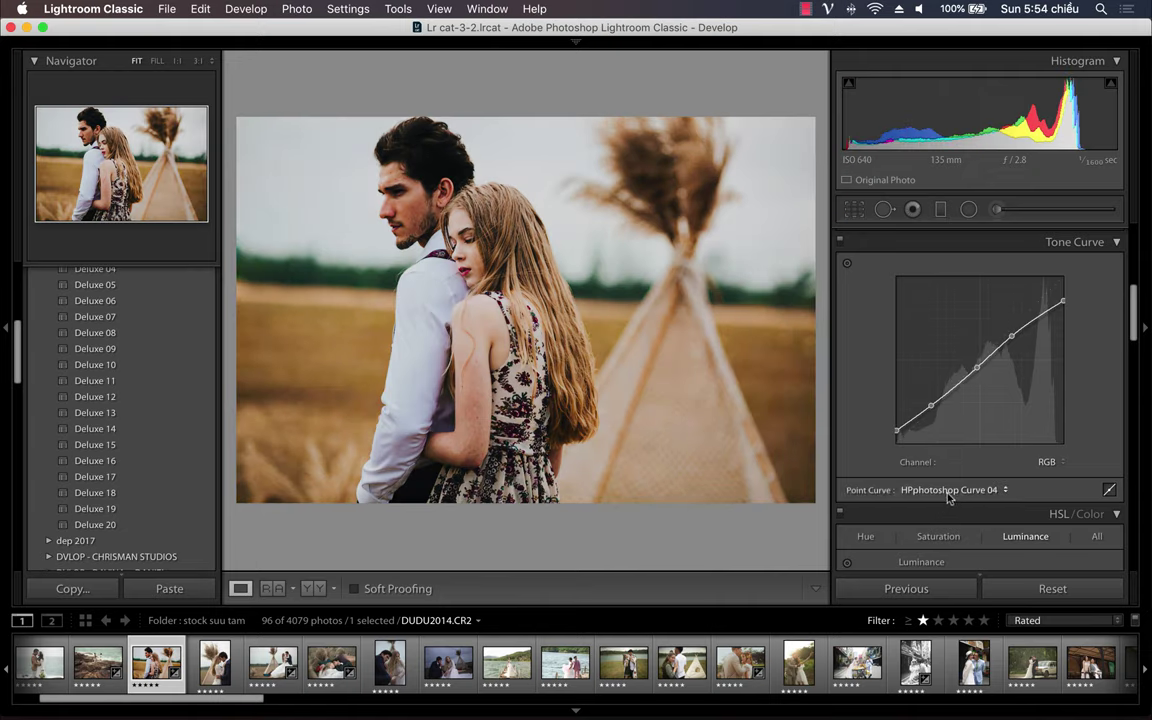
pyautogui.click(948, 498)
pyautogui.click(966, 496)
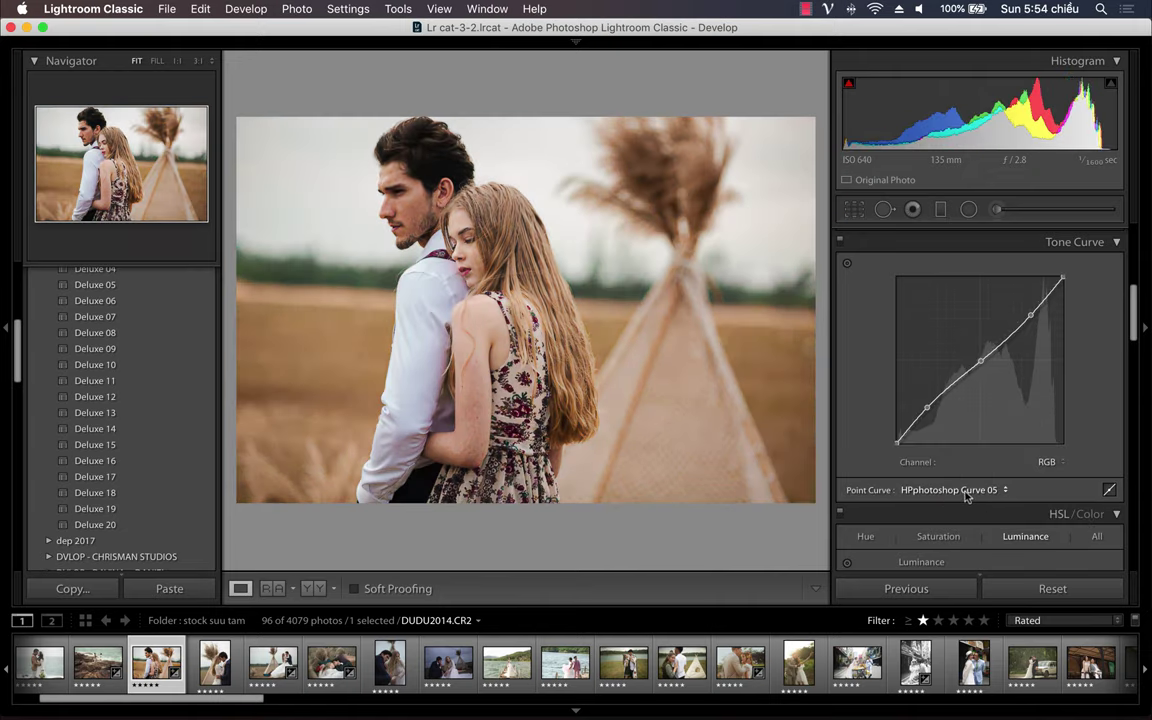
pyautogui.click(966, 494)
pyautogui.click(966, 505)
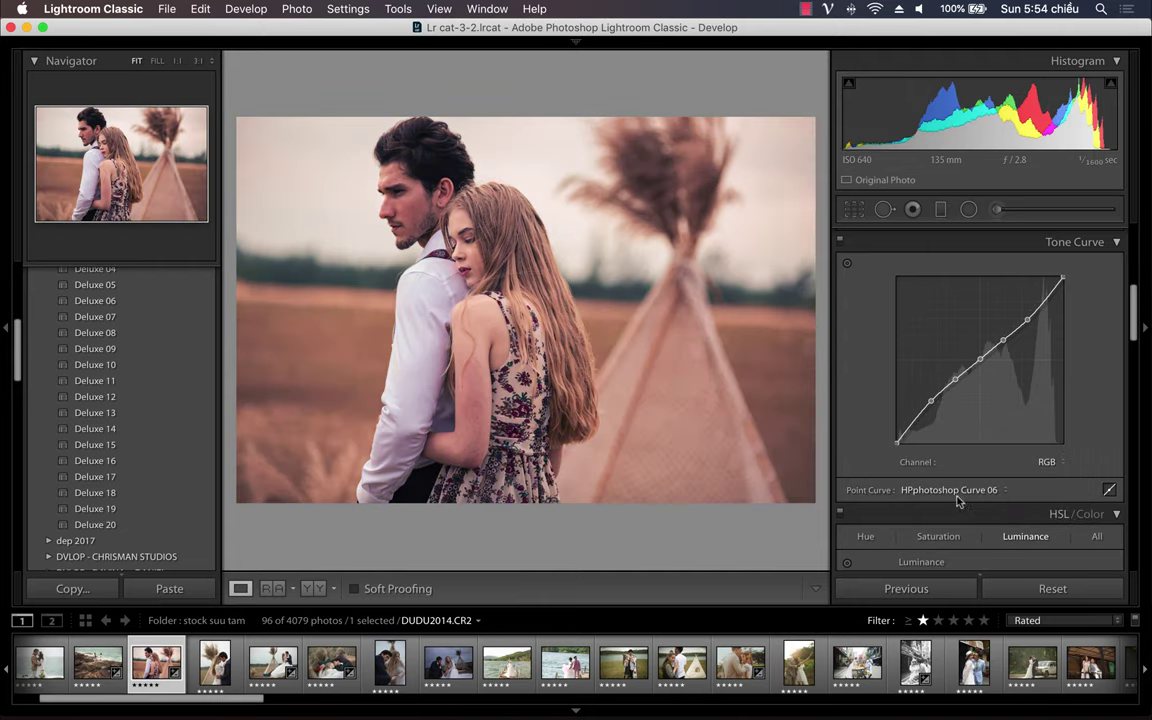
pyautogui.click(957, 494)
pyautogui.click(960, 503)
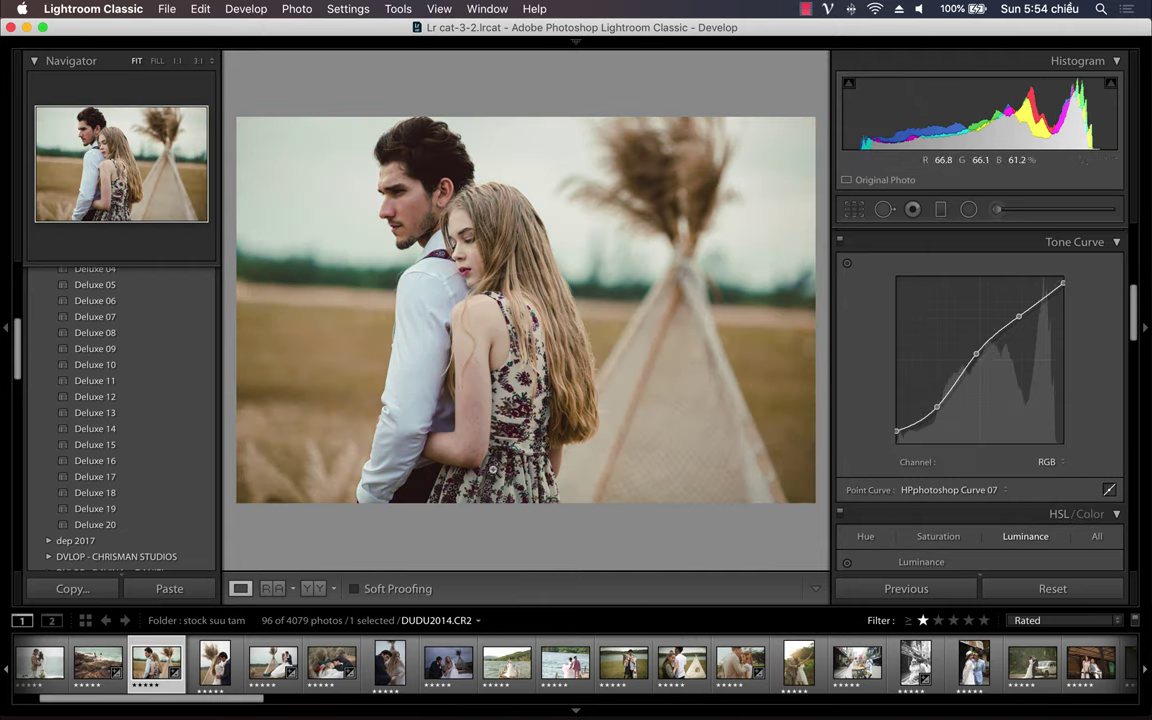
# Open HT2_0297.NEF from the filmstrip and grade it with Deluxe 07 after trying two other Deluxe looks.
pyautogui.scroll(5, 845, 500)
pyautogui.scroll(-5, 845, 500)
pyautogui.scroll(5, 845, 500)
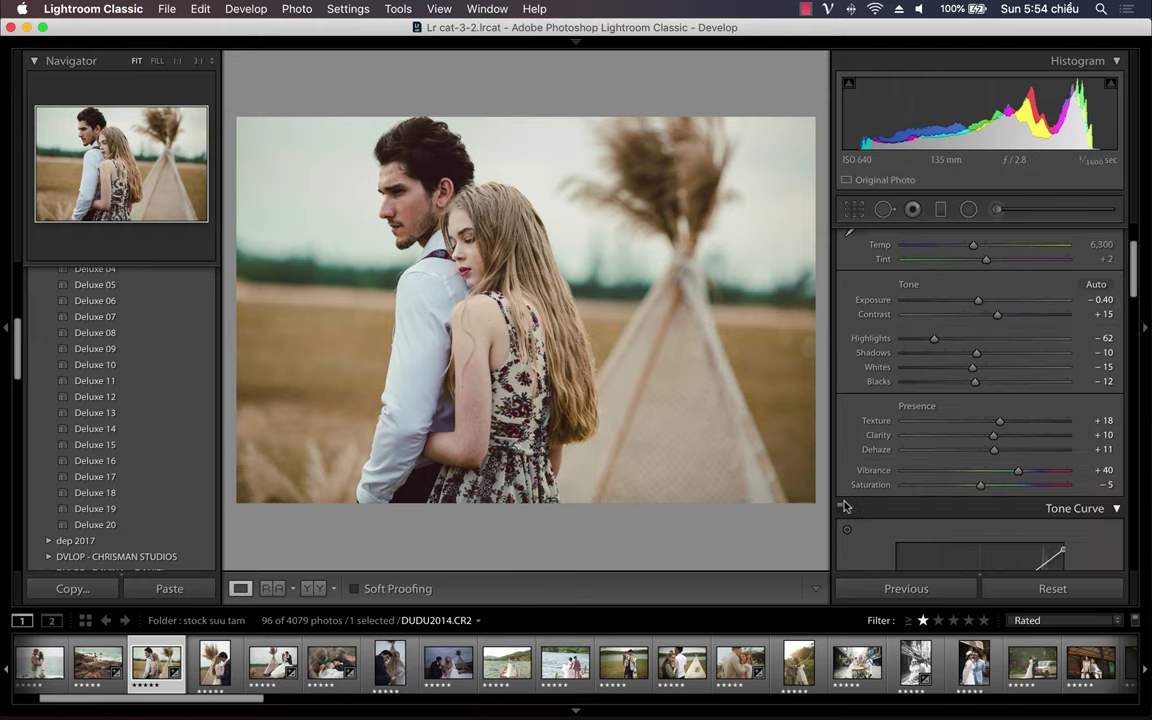
pyautogui.scroll(-5, 400, 665)
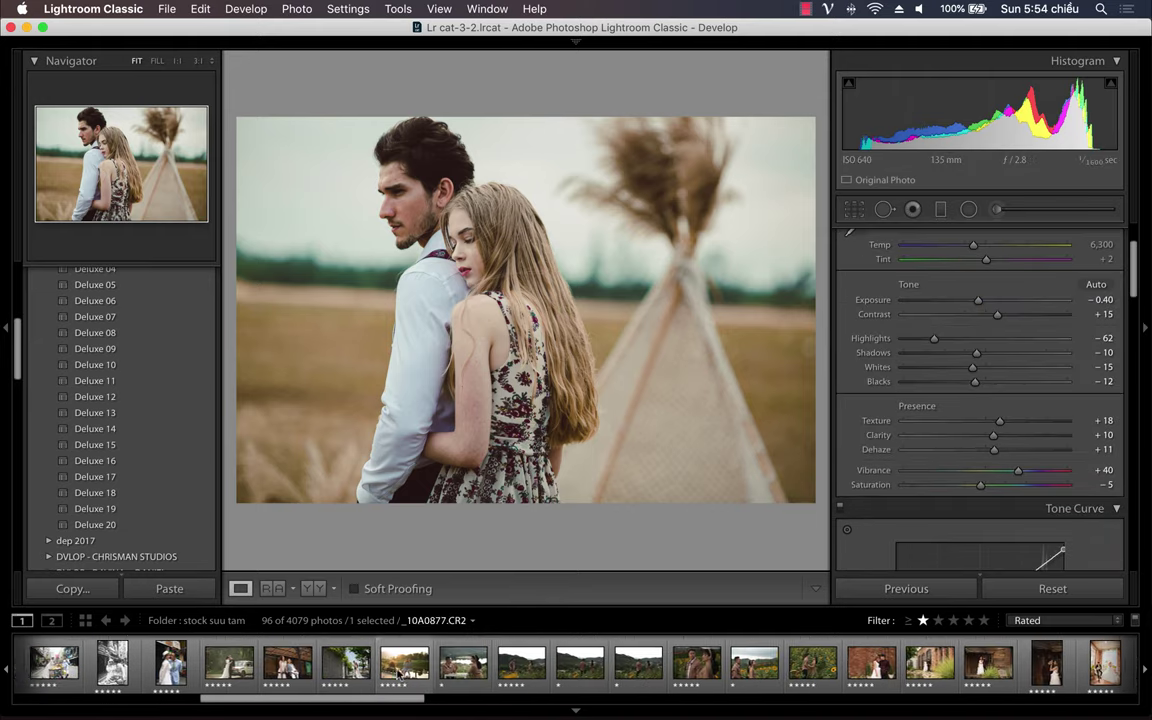
pyautogui.scroll(-5, 400, 665)
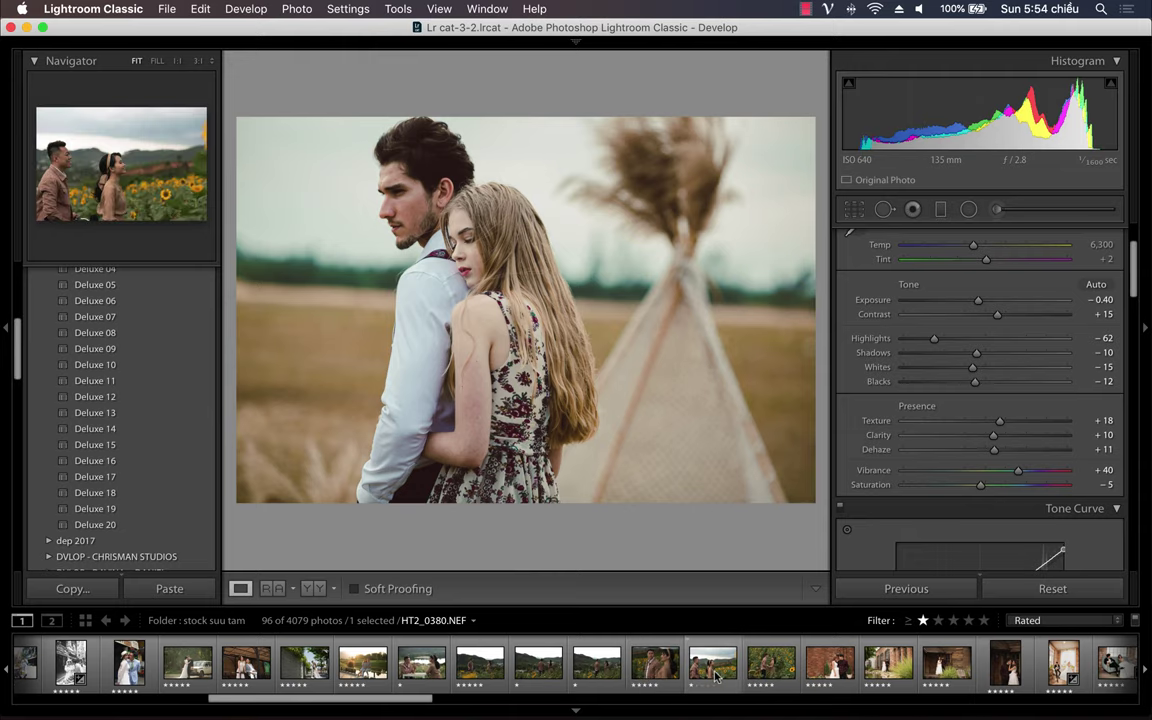
pyautogui.click(421, 662)
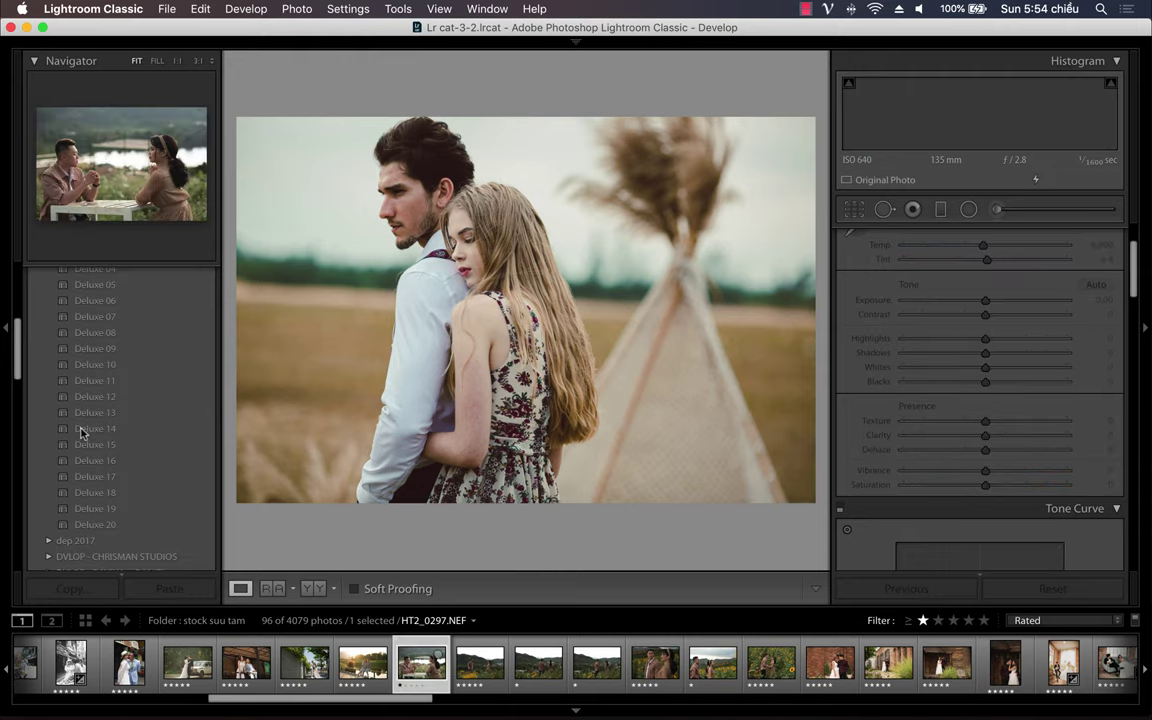
pyautogui.click(113, 339)
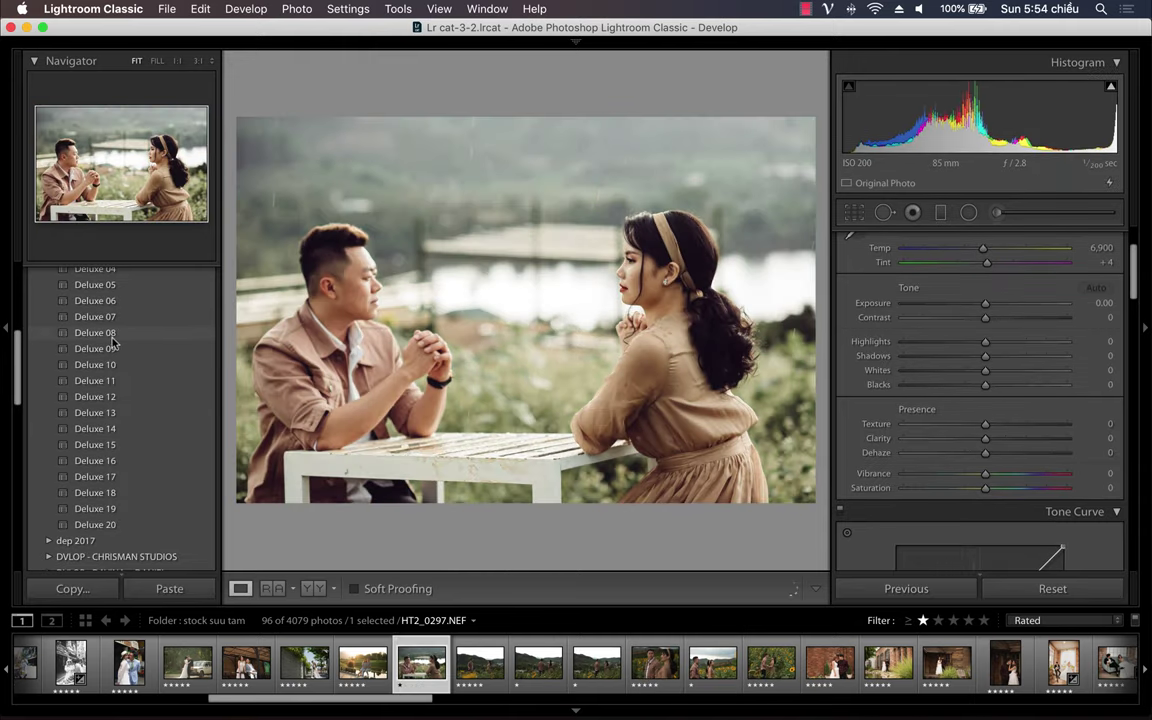
pyautogui.click(113, 325)
pyautogui.click(113, 322)
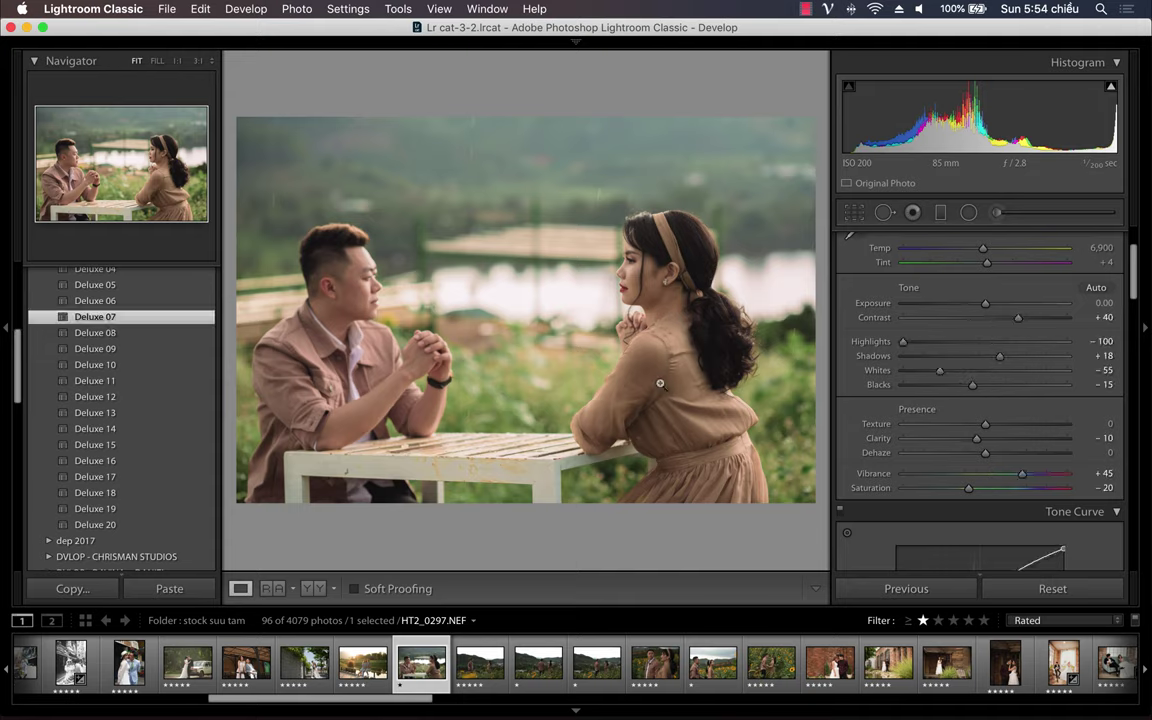
pyautogui.scroll(-5, 848, 419)
# Step through HPphotoshop Curve 01, 02 and 03 on HT2_0297.NEF, ending on Curve 04.
pyautogui.scroll(-3, 848, 419)
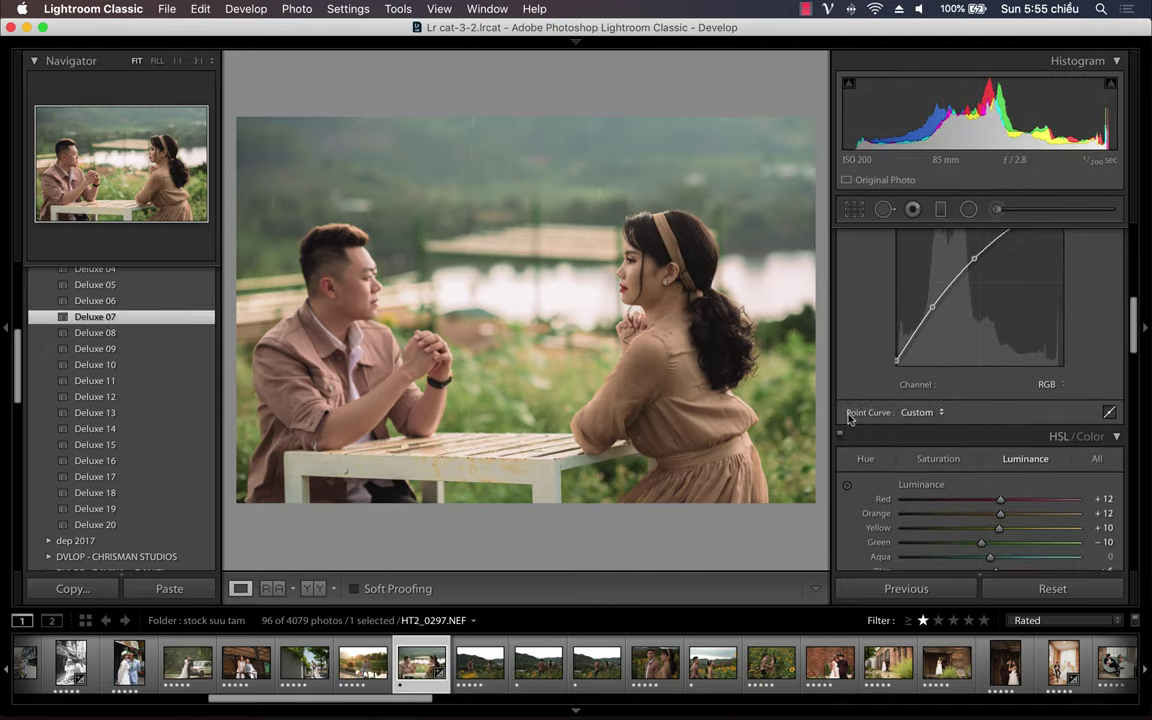
pyautogui.click(918, 409)
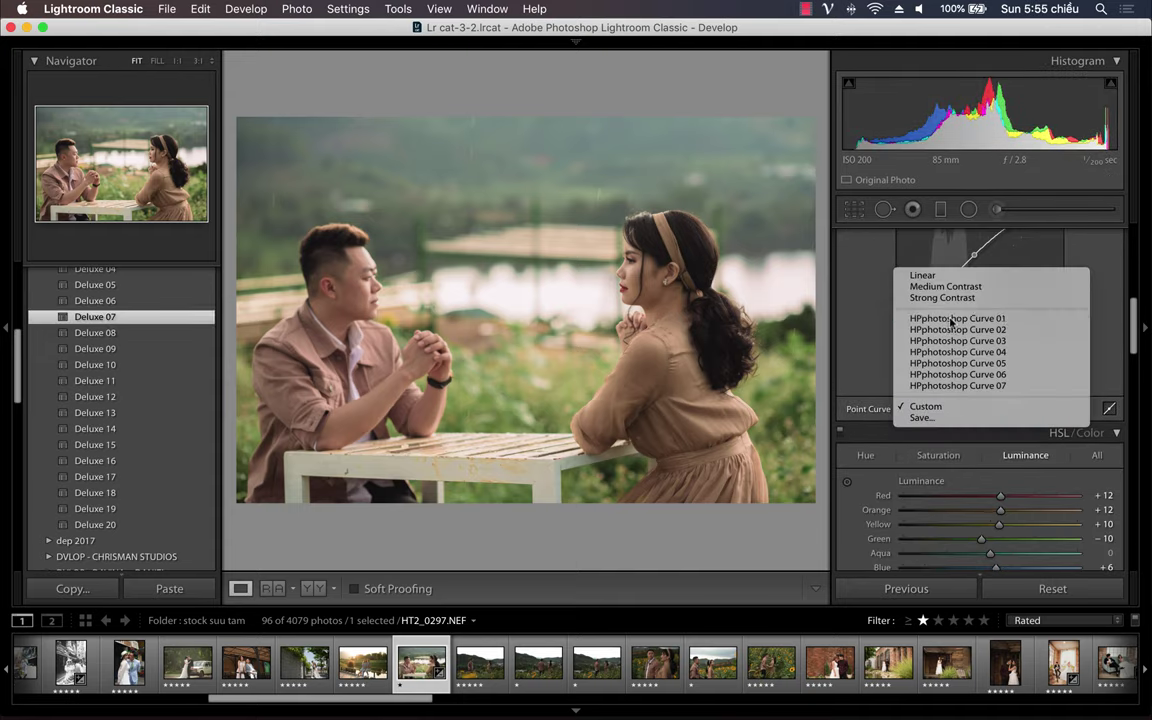
pyautogui.click(950, 317)
pyautogui.click(918, 410)
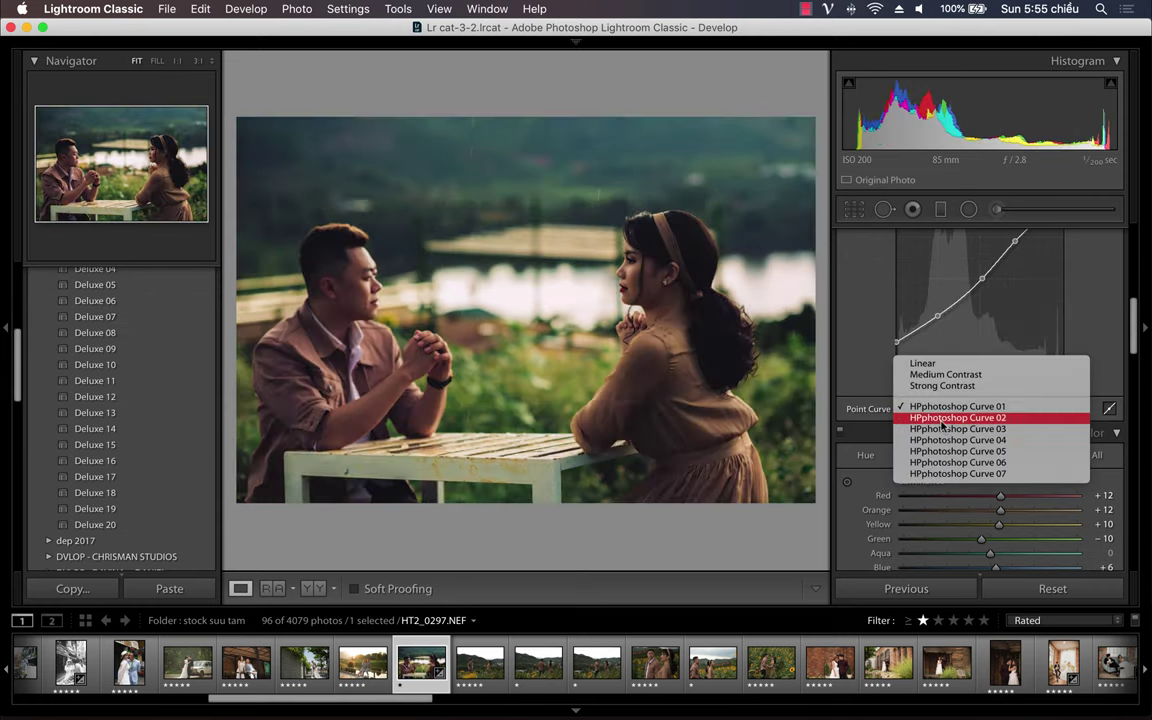
pyautogui.click(918, 421)
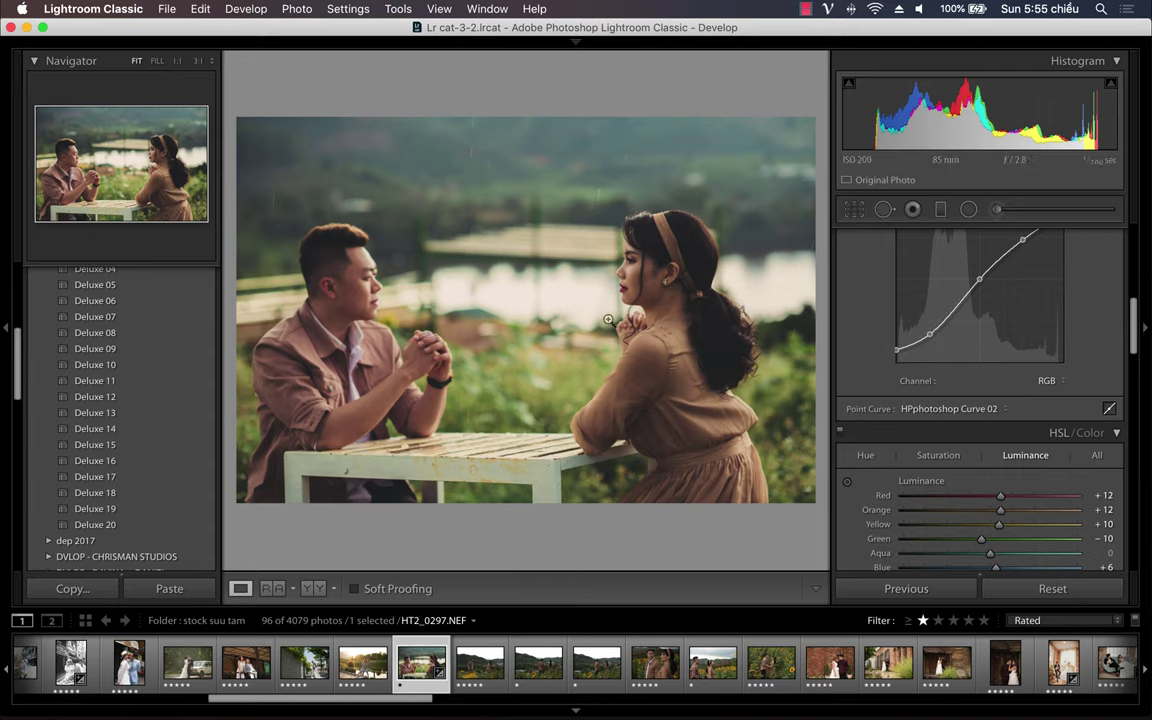
pyautogui.click(930, 409)
pyautogui.click(938, 417)
pyautogui.click(937, 418)
pyautogui.click(929, 416)
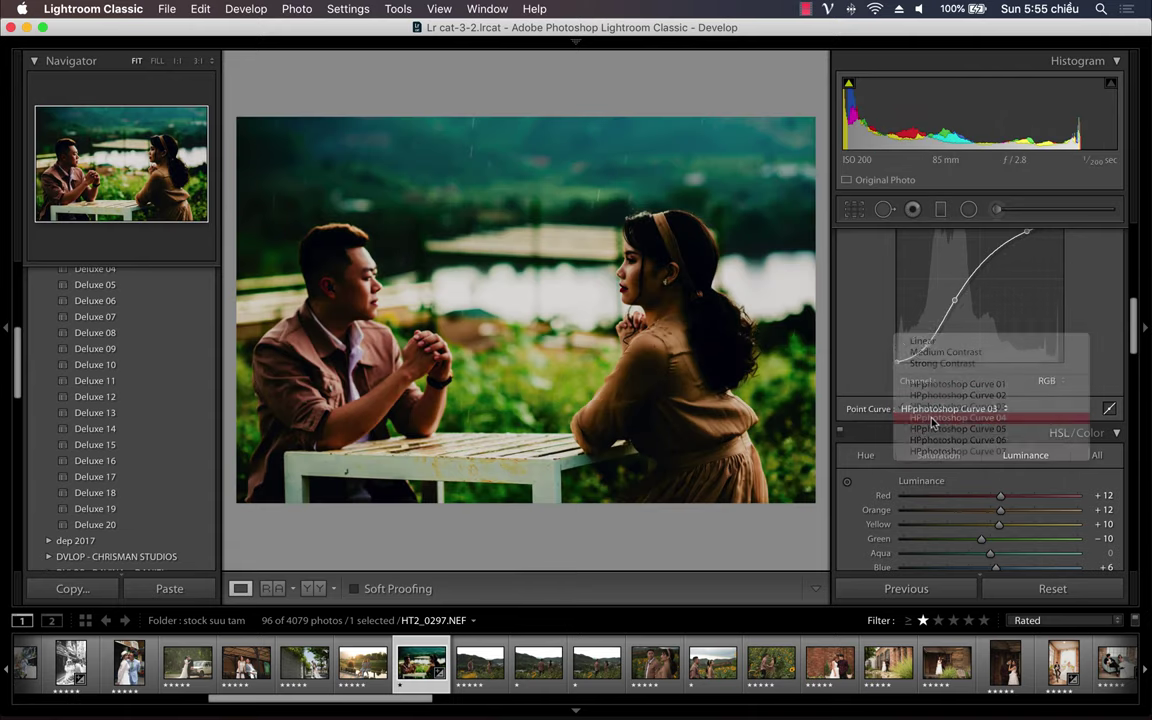
# Raise HT2_0297.NEF's Exposure to +0.65 and apply the HPphotoshop Curve 05 point curve.
pyautogui.scroll(10, 900, 400)
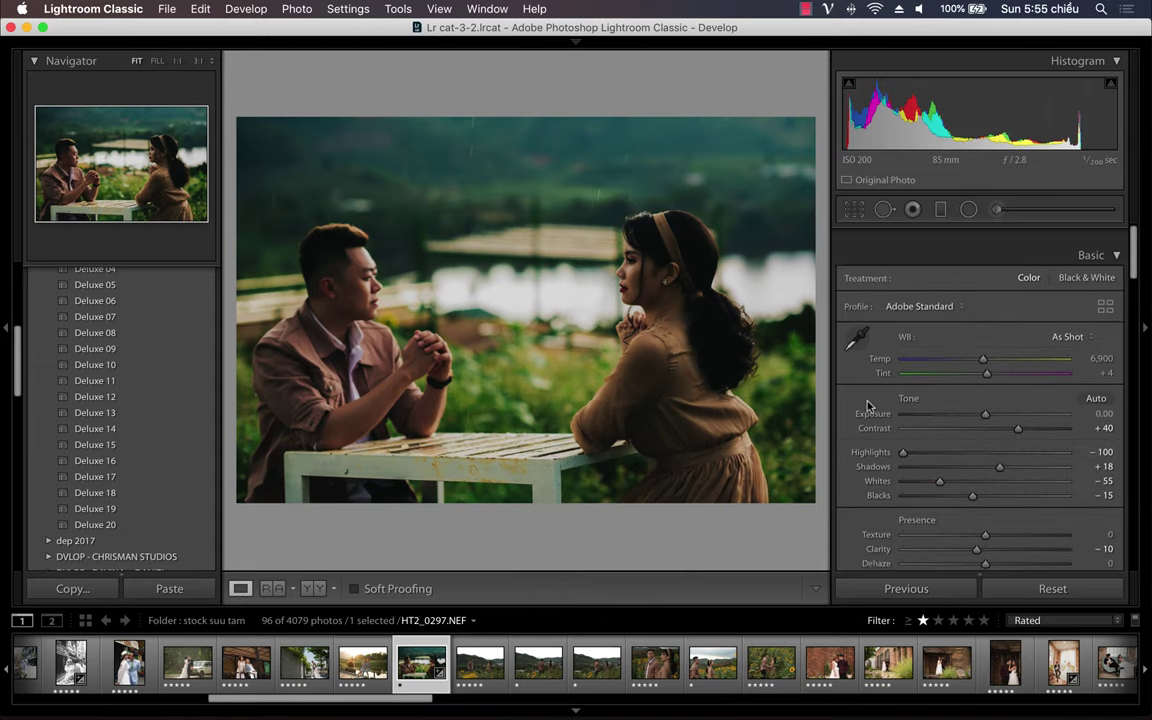
pyautogui.moveTo(980, 398); pyautogui.dragTo(997, 397)
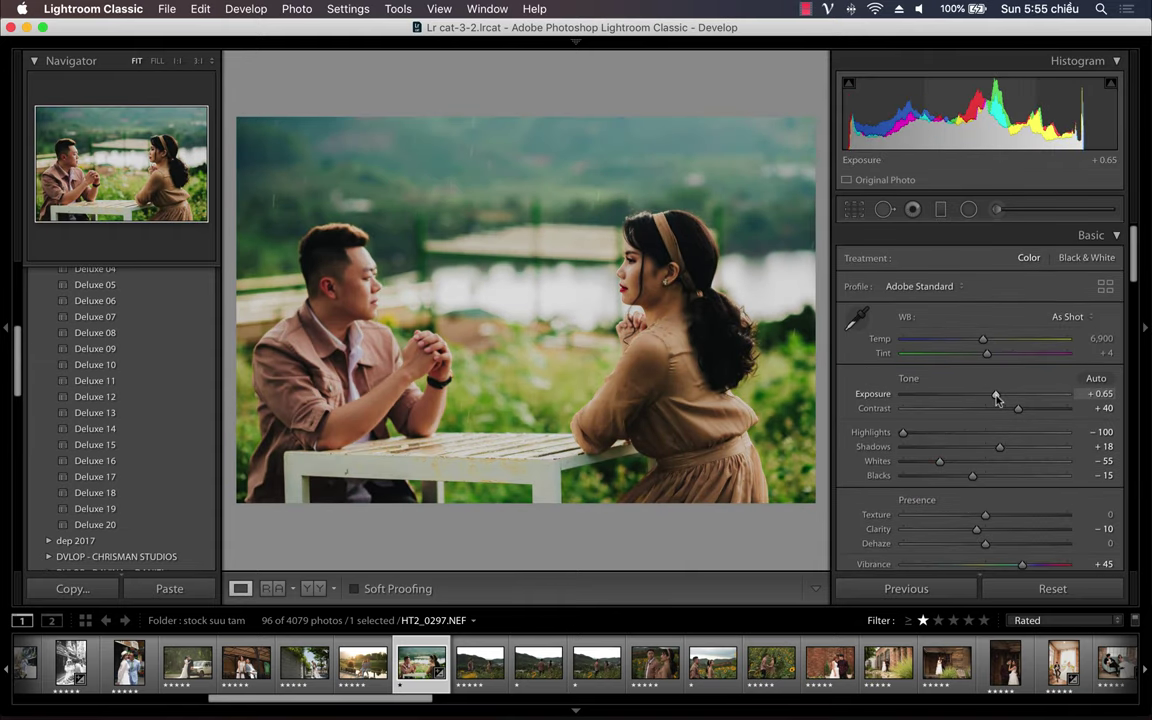
pyautogui.scroll(-5, 851, 495)
pyautogui.scroll(-4, 851, 495)
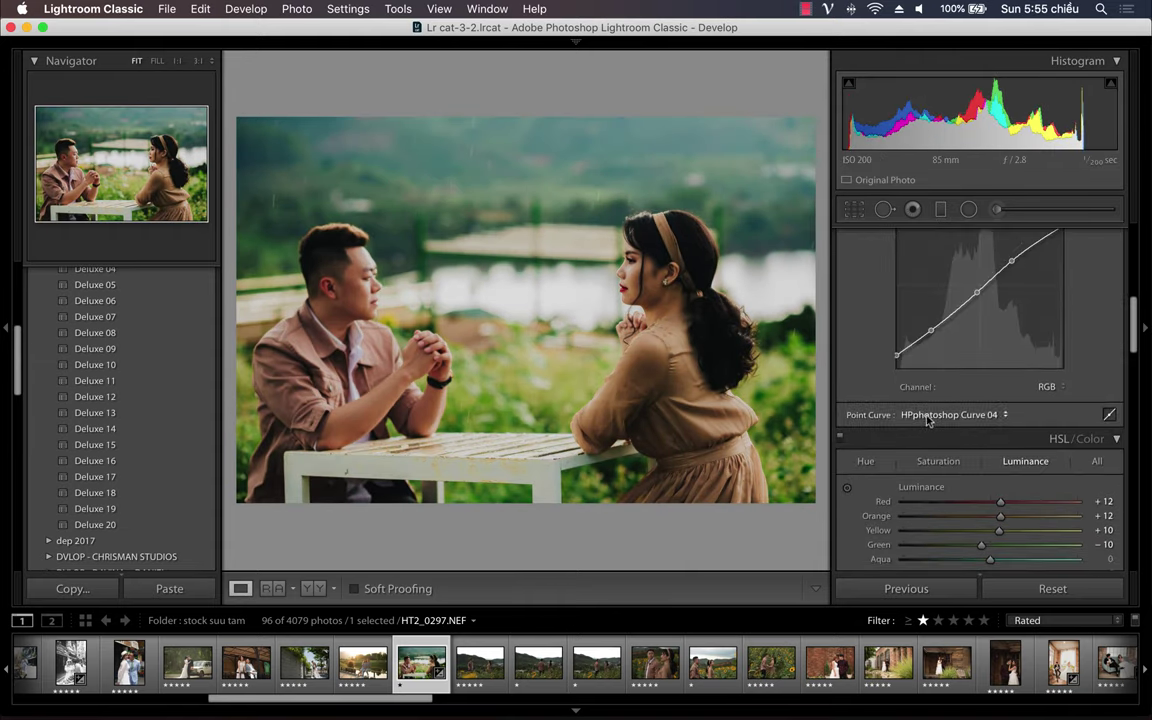
pyautogui.click(935, 414)
pyautogui.click(928, 423)
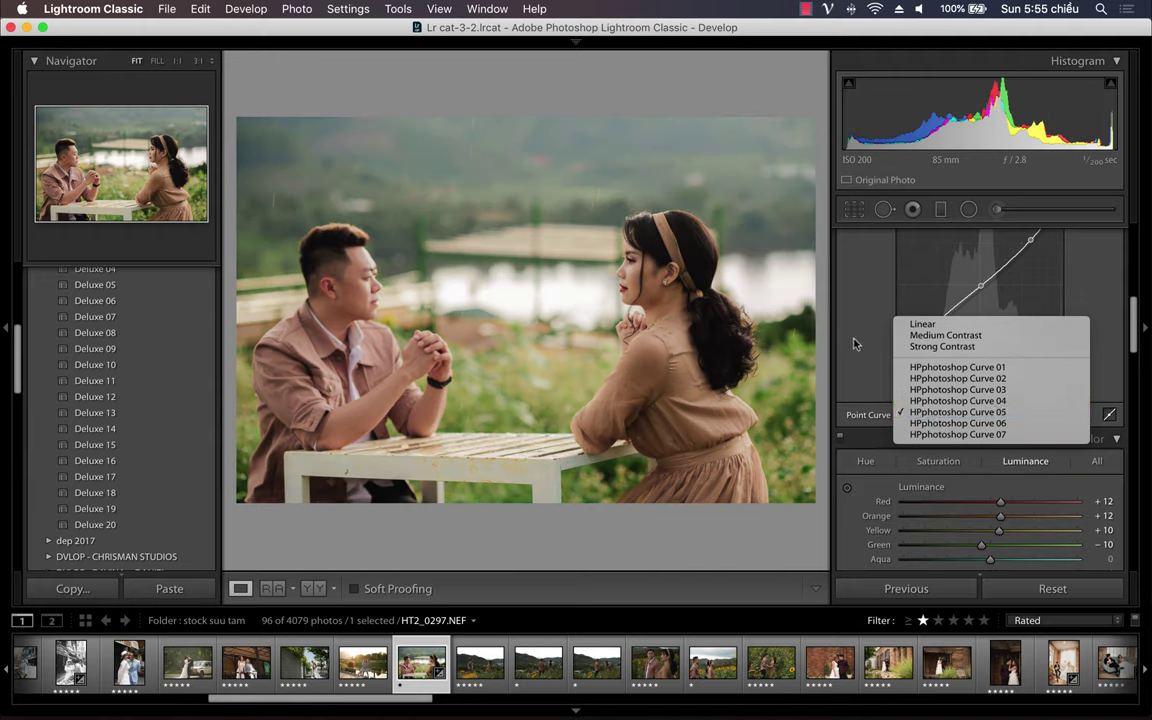
pyautogui.click(771, 311)
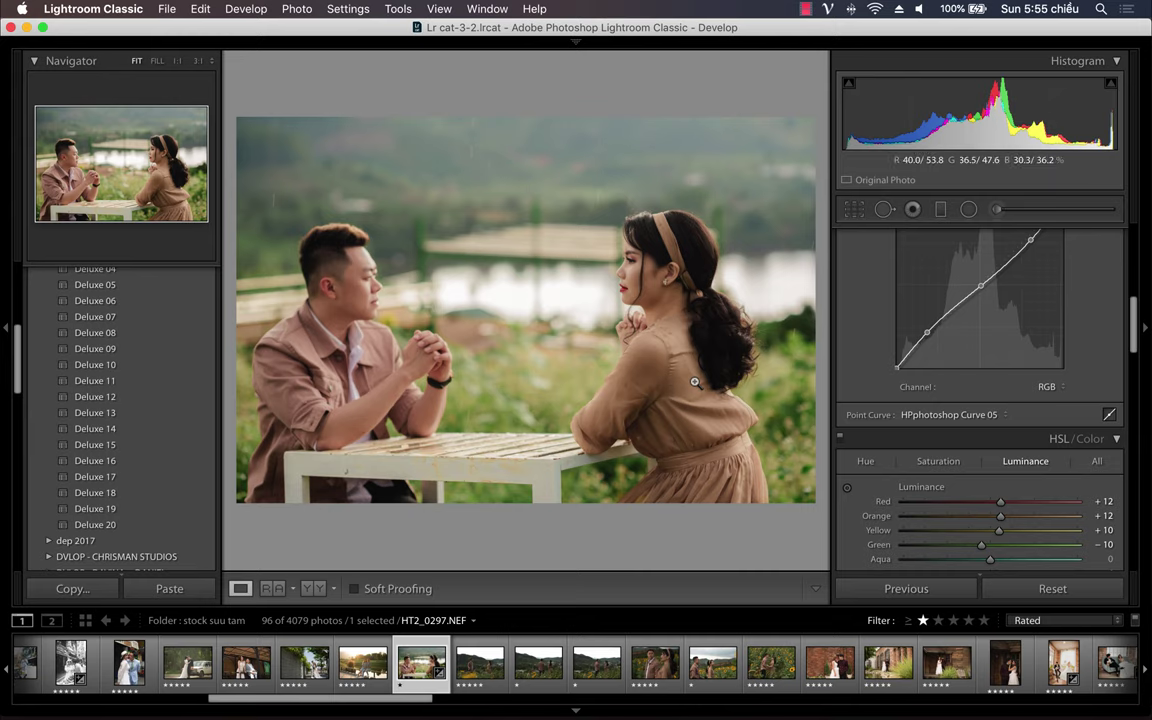